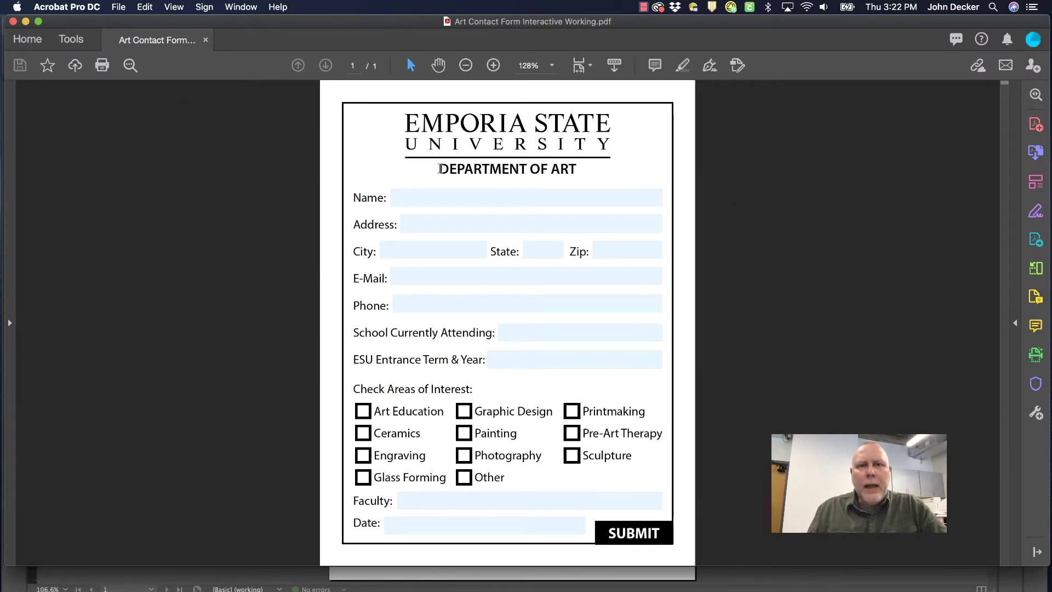
Test-fill the Name and Address fields, tick Art Education and Ceramics, then hide Acrobat
{"action": "left_click", "coordinate": [437, 197]}
{"action": "type", "text": "aljf;ld"}
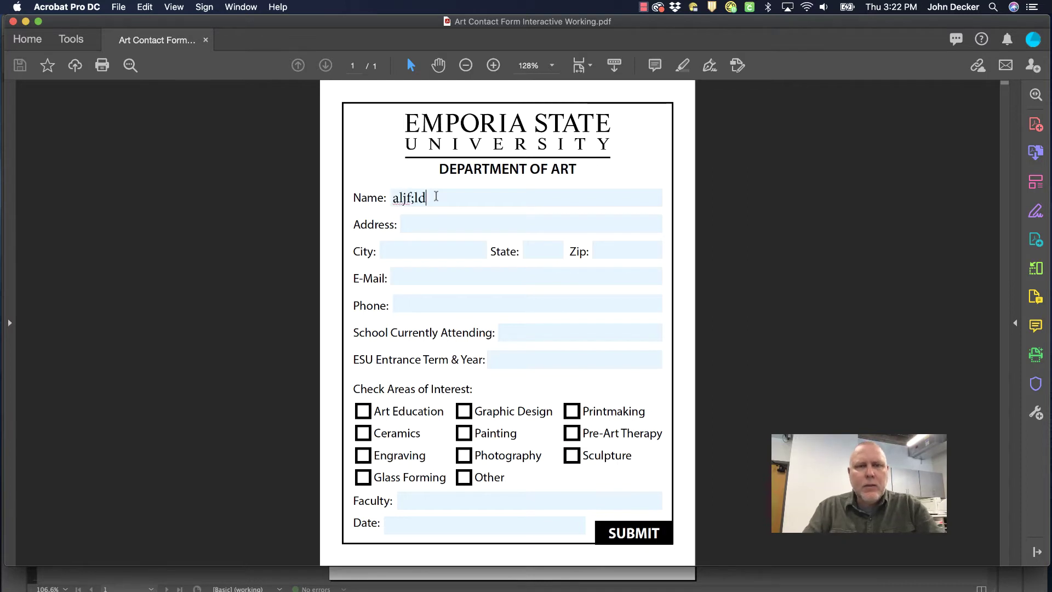
{"action": "left_click", "coordinate": [419, 225]}
{"action": "type", "text": "fldjl;;f"}
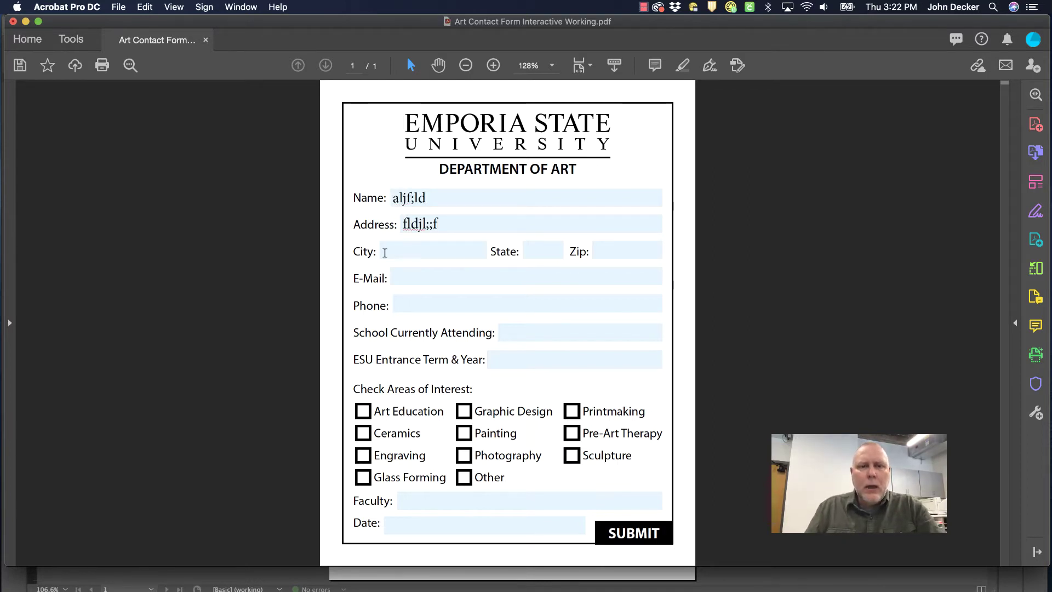
{"action": "left_click", "coordinate": [366, 411]}
{"action": "left_click", "coordinate": [370, 435]}
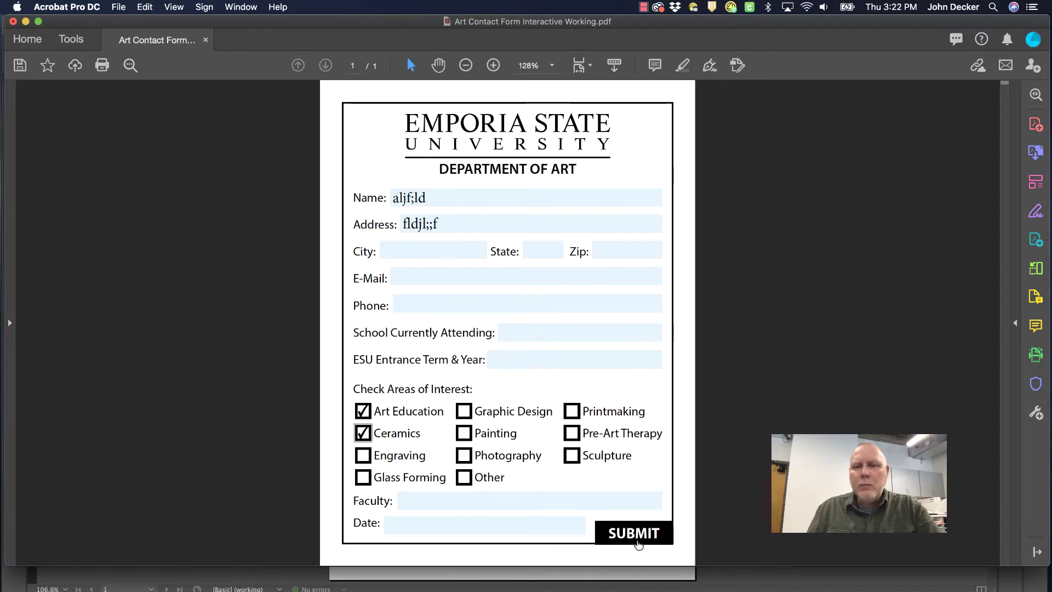
{"action": "left_click", "coordinate": [25, 22]}
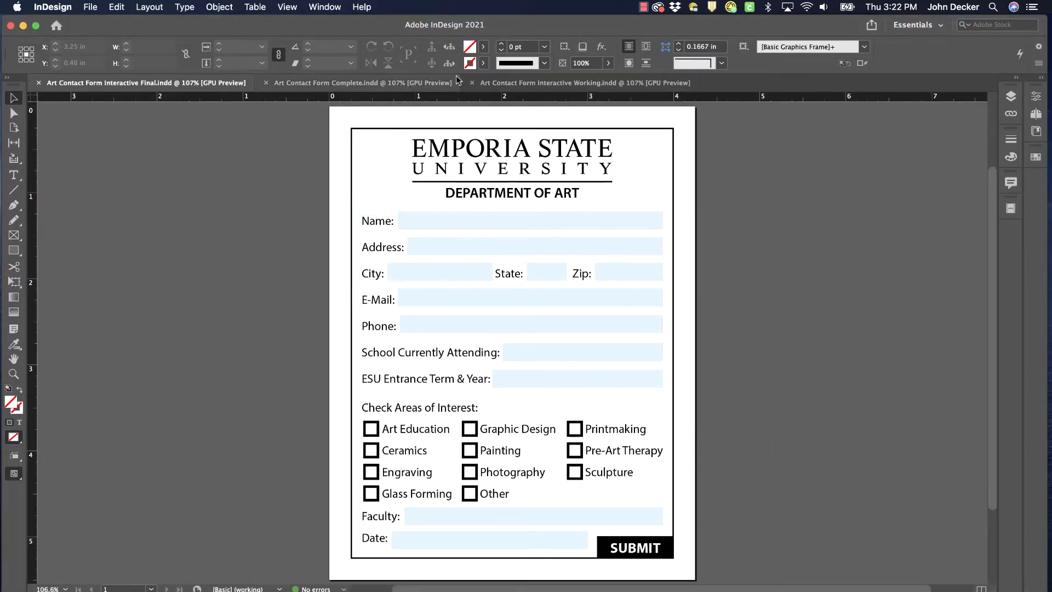
Compare the Complete, Final and Working documents, ending zoomed in on the Working form
{"action": "left_click", "coordinate": [367, 84]}
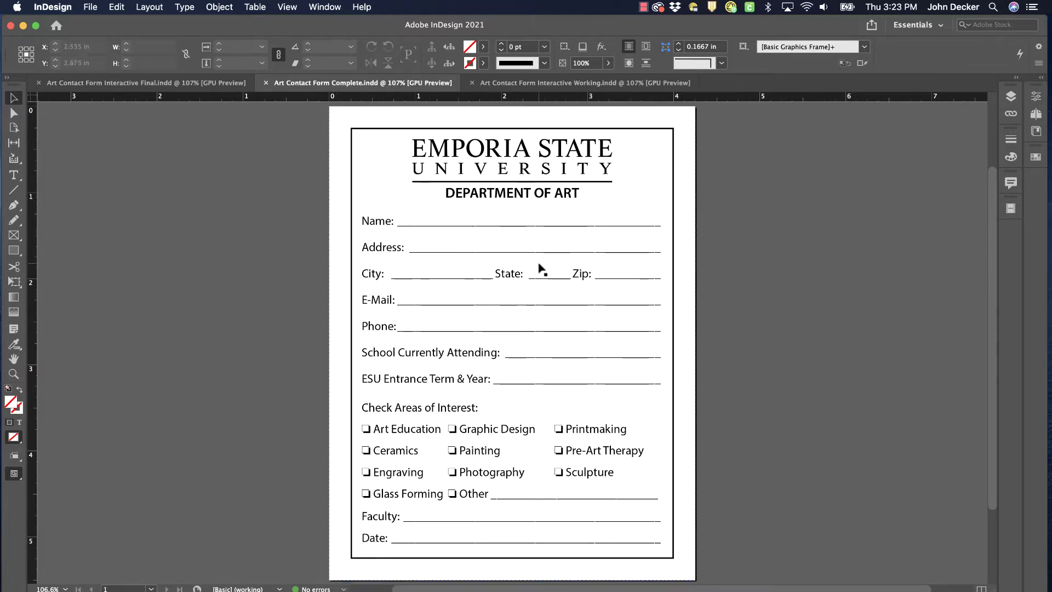
{"action": "left_click", "coordinate": [526, 84]}
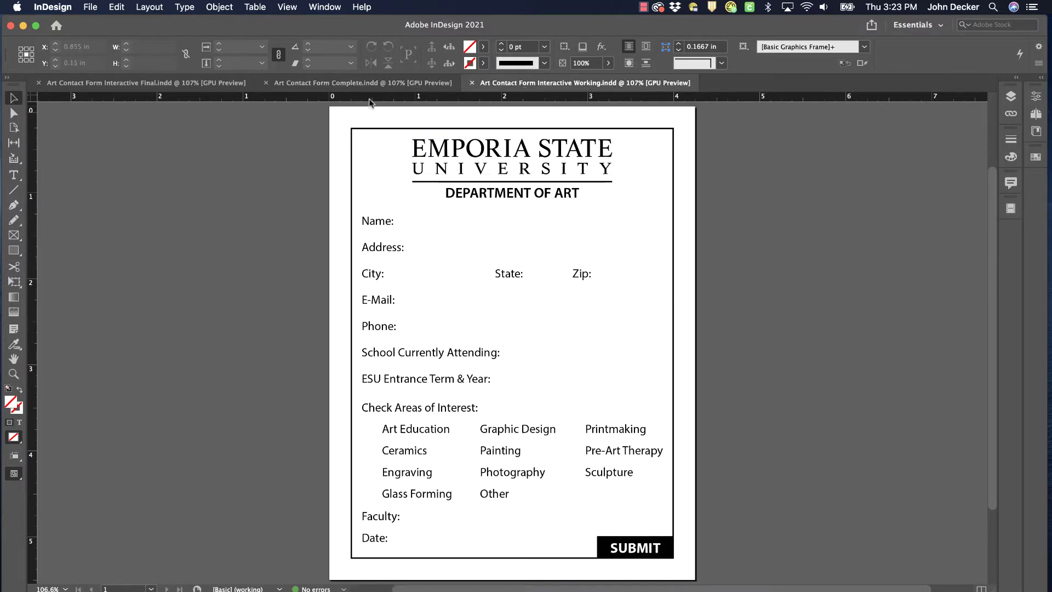
{"action": "left_click", "coordinate": [363, 85]}
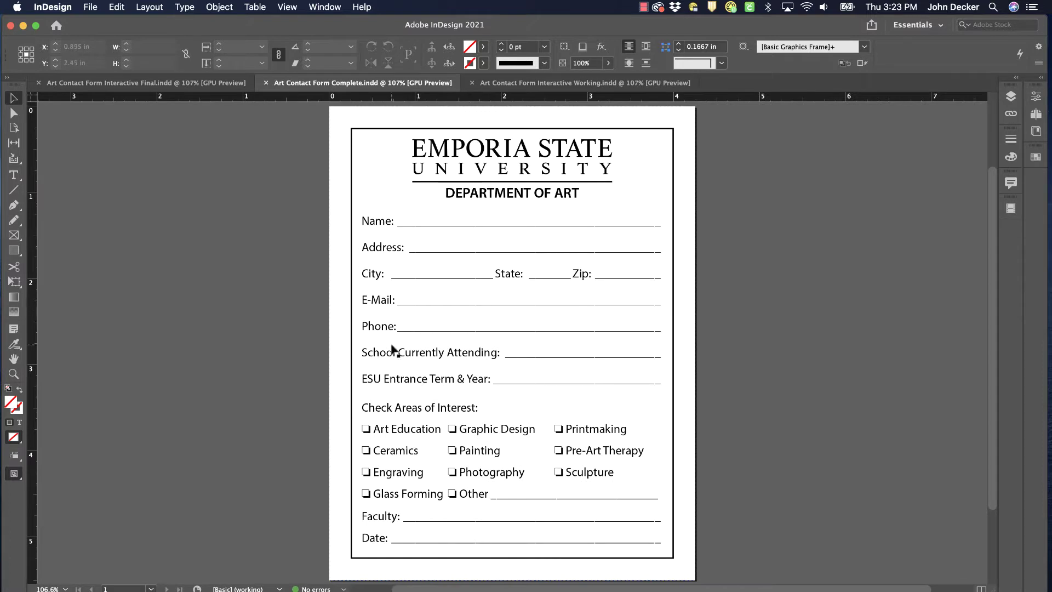
{"action": "left_click", "coordinate": [520, 84]}
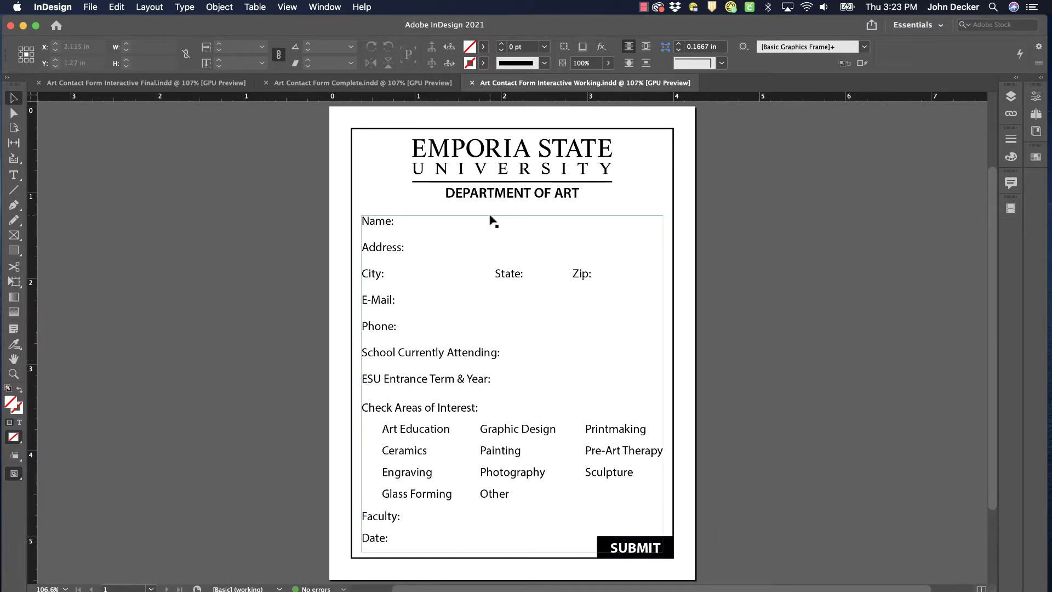
{"action": "left_click", "coordinate": [176, 82]}
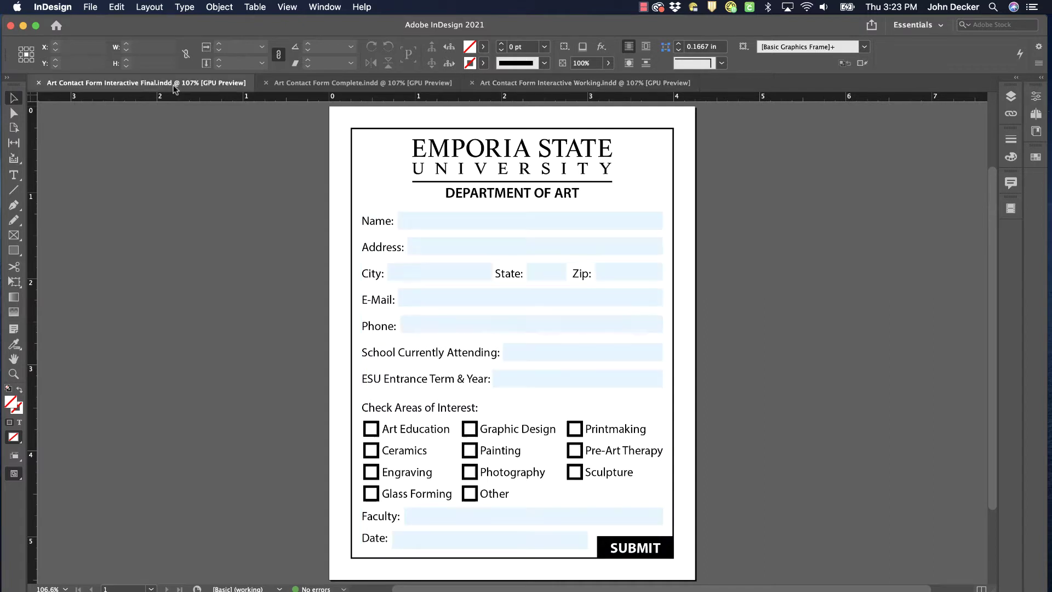
{"action": "left_click", "coordinate": [555, 83]}
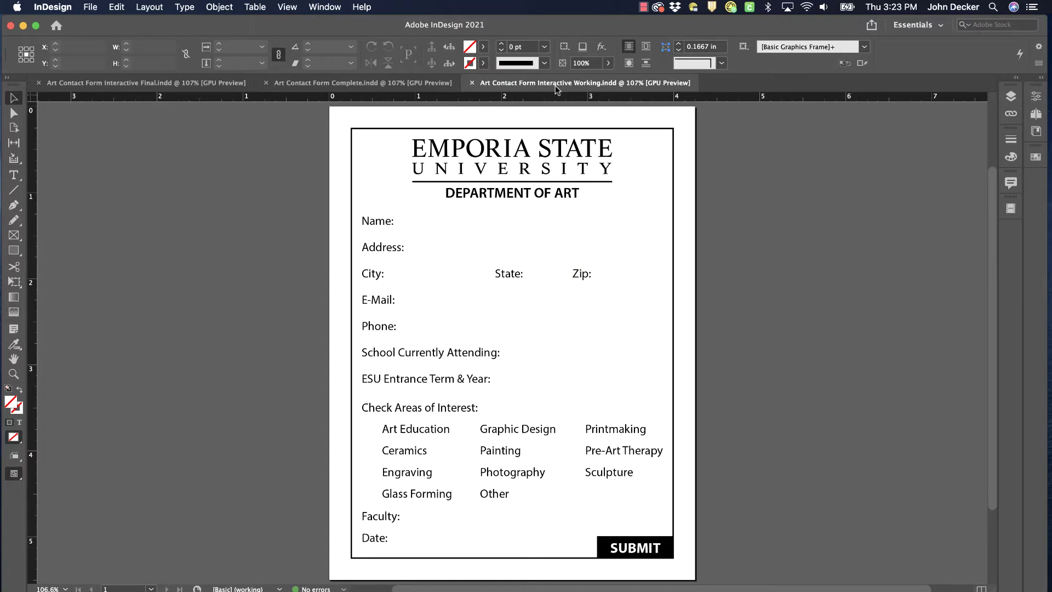
{"action": "key", "text": "super+equal"}
{"action": "key", "text": "super+equal"}
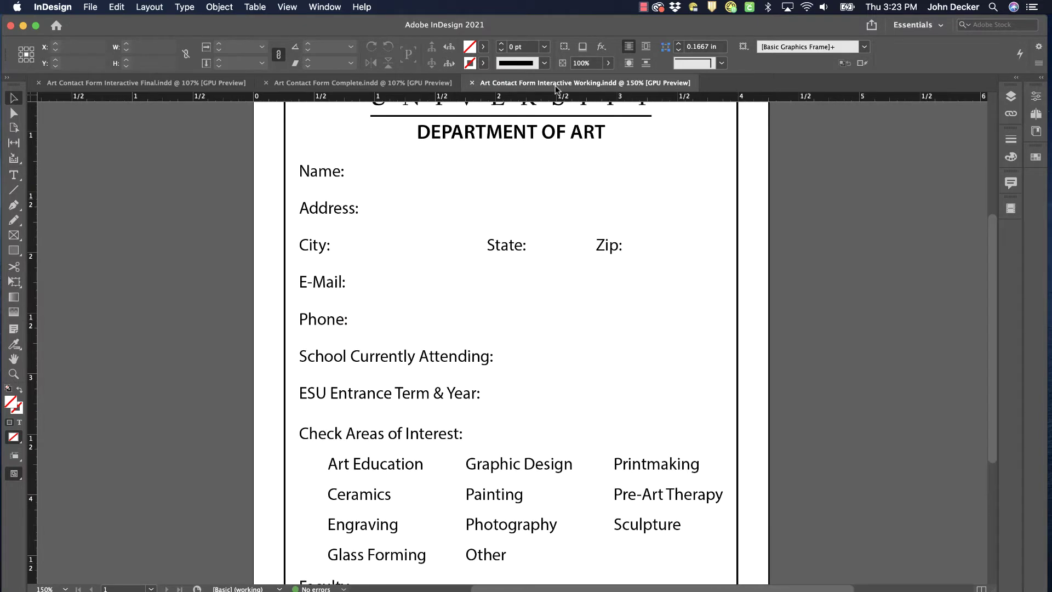
{"action": "key", "text": "super+equal"}
Draw a rectangle beside the Name: label, making it slightly taller and wider
{"action": "left_click", "coordinate": [14, 251]}
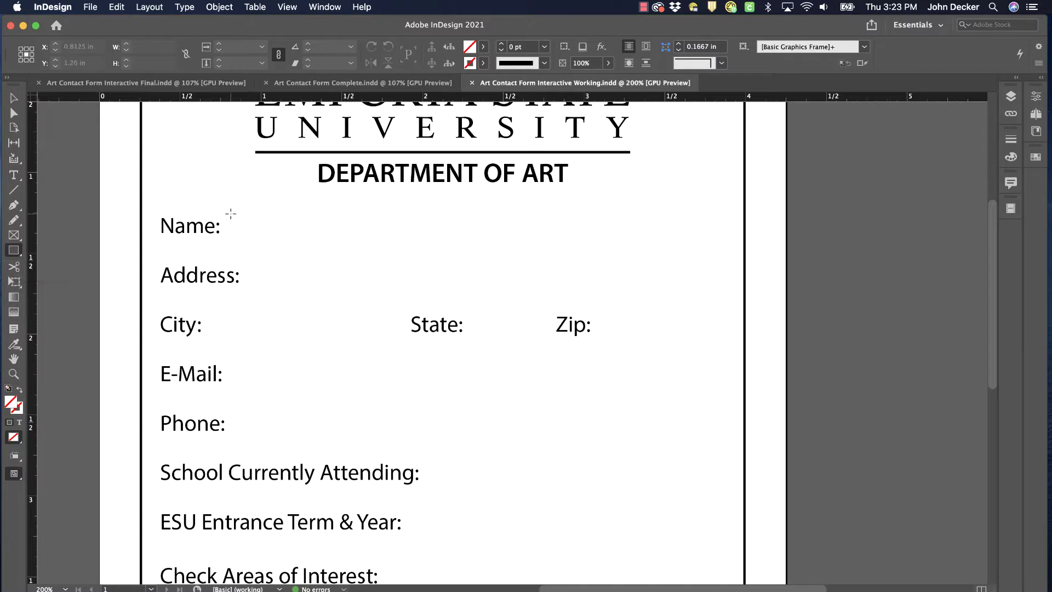
{"action": "left_click_drag", "start_coordinate": [231, 213], "coordinate": [721, 242]}
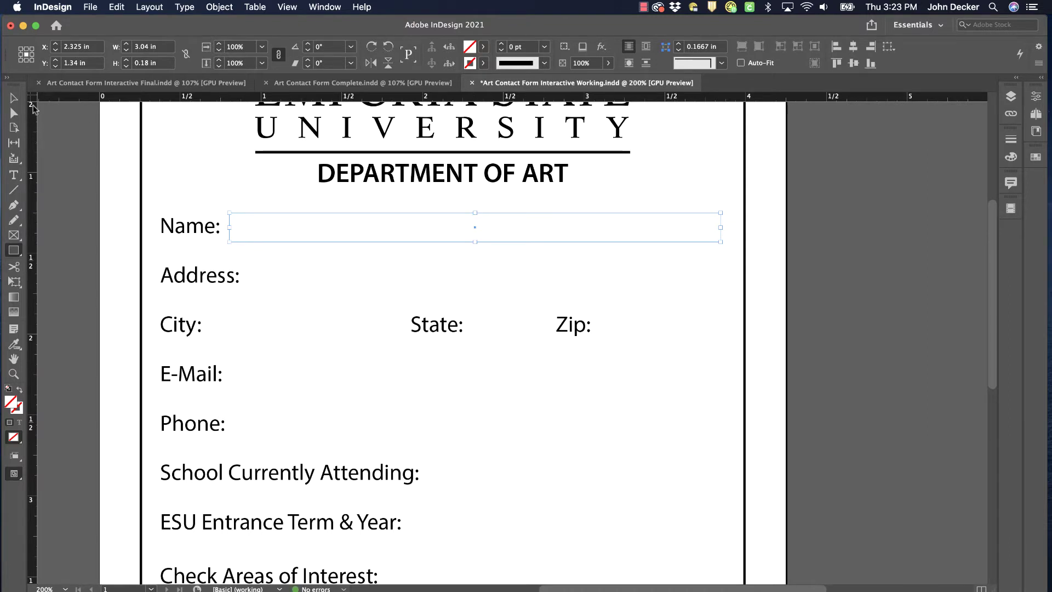
{"action": "left_click", "coordinate": [14, 97]}
{"action": "left_click_drag", "start_coordinate": [476, 213], "coordinate": [476, 209]}
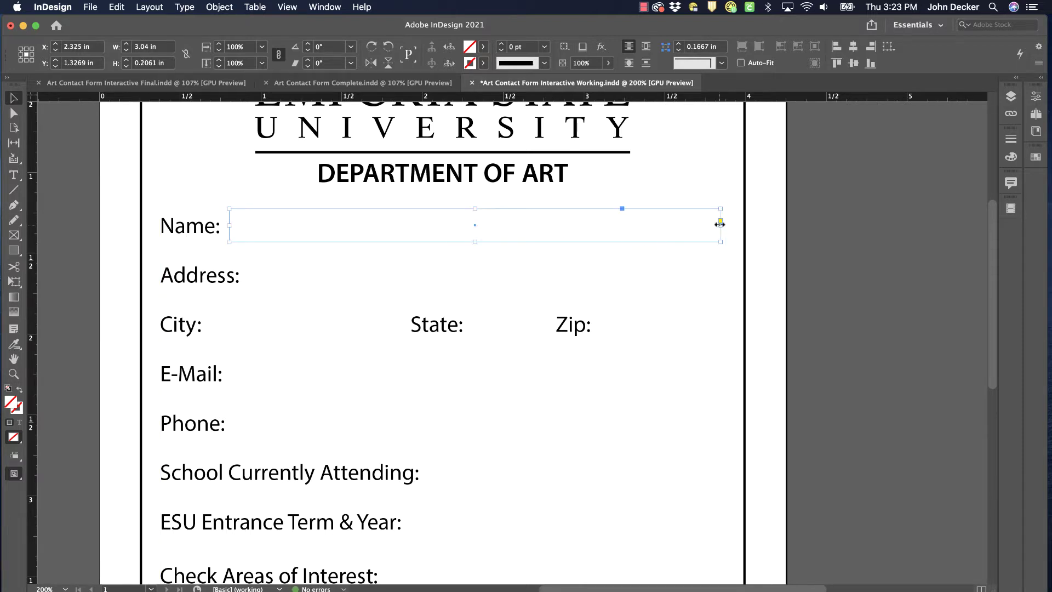
{"action": "left_click_drag", "start_coordinate": [720, 224], "coordinate": [725, 224]}
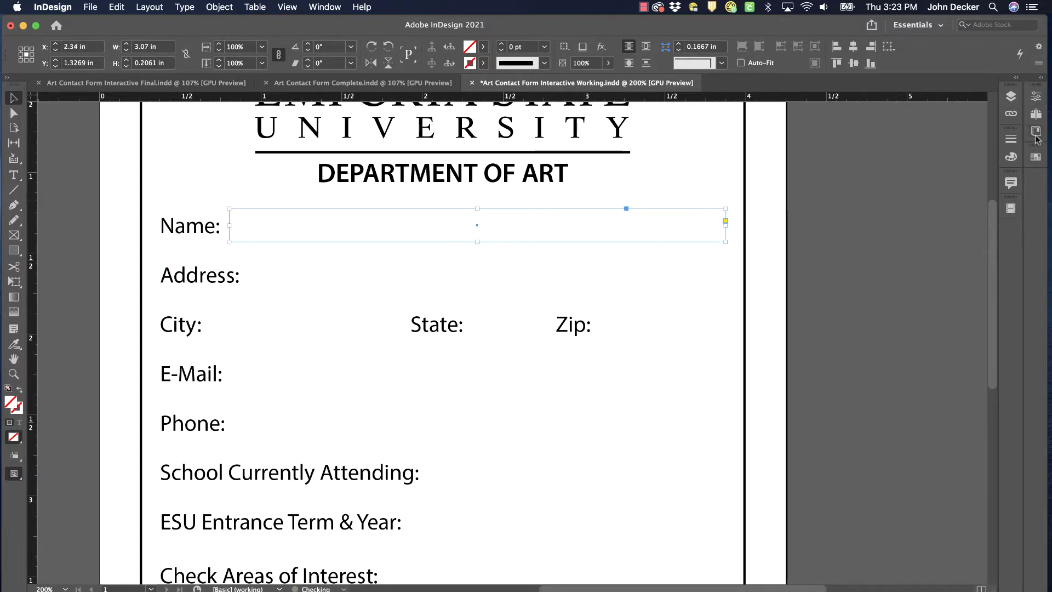
Fill the Name rectangle with the cyan C=100 M=0 Y=0 K=0 swatch at 10% tint
{"action": "left_click", "coordinate": [1036, 158]}
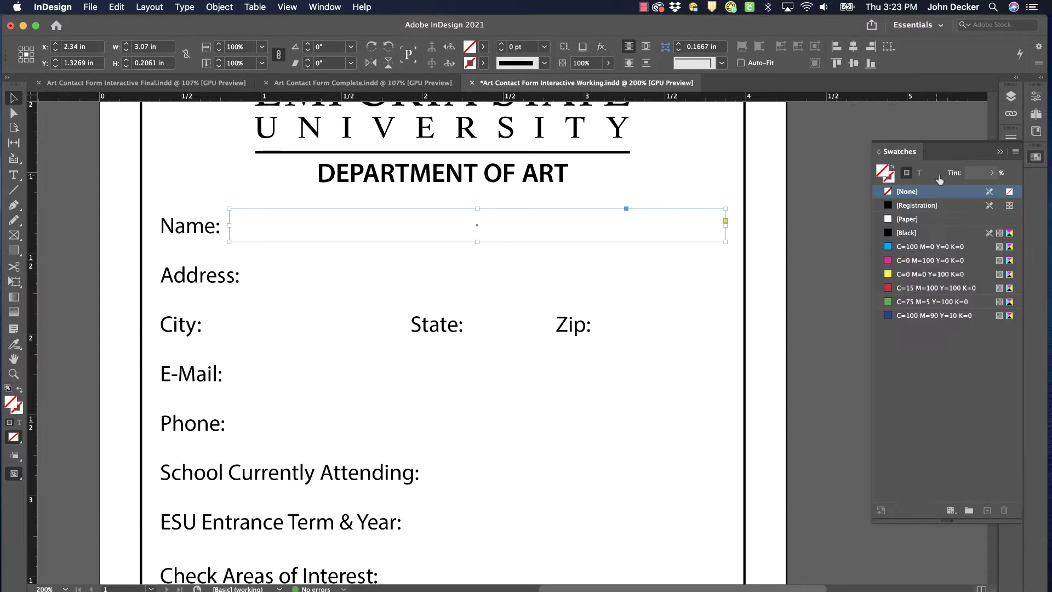
{"action": "left_click", "coordinate": [888, 248]}
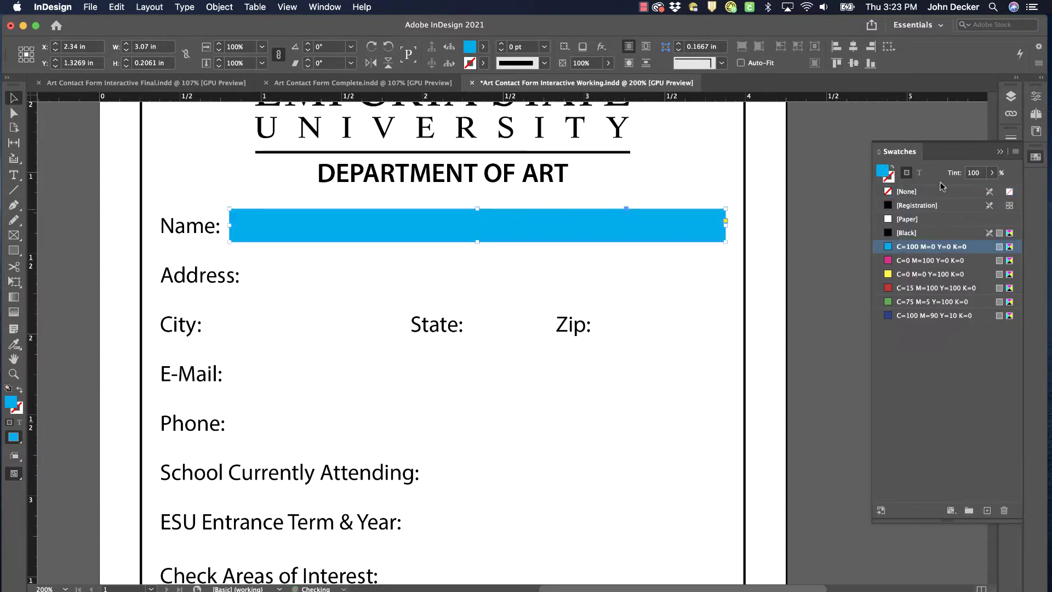
{"action": "left_click", "coordinate": [975, 173]}
{"action": "type", "text": "5"}
{"action": "key", "text": "Return"}
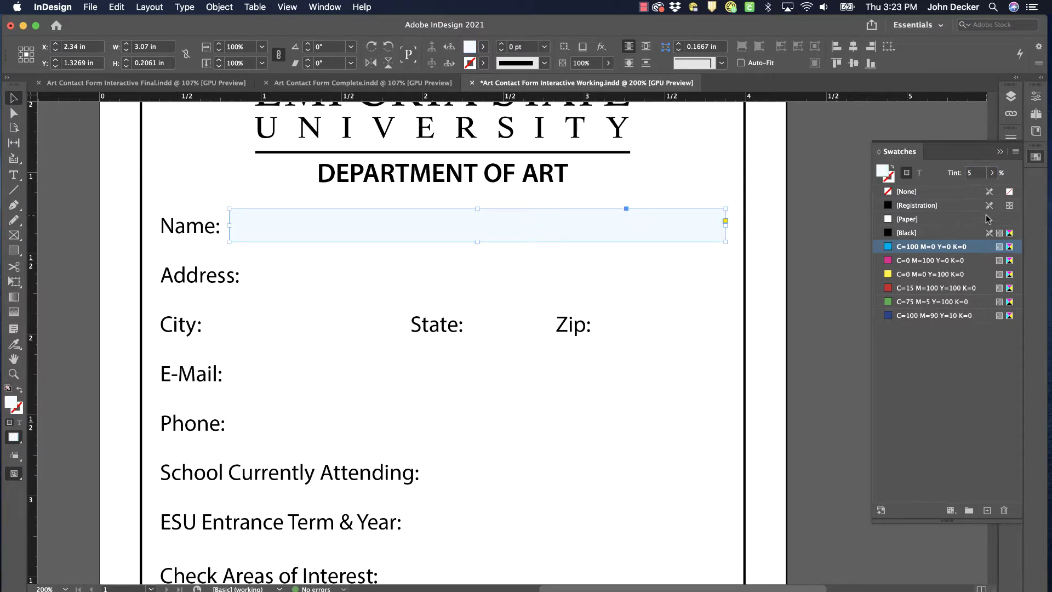
{"action": "left_click", "coordinate": [962, 174]}
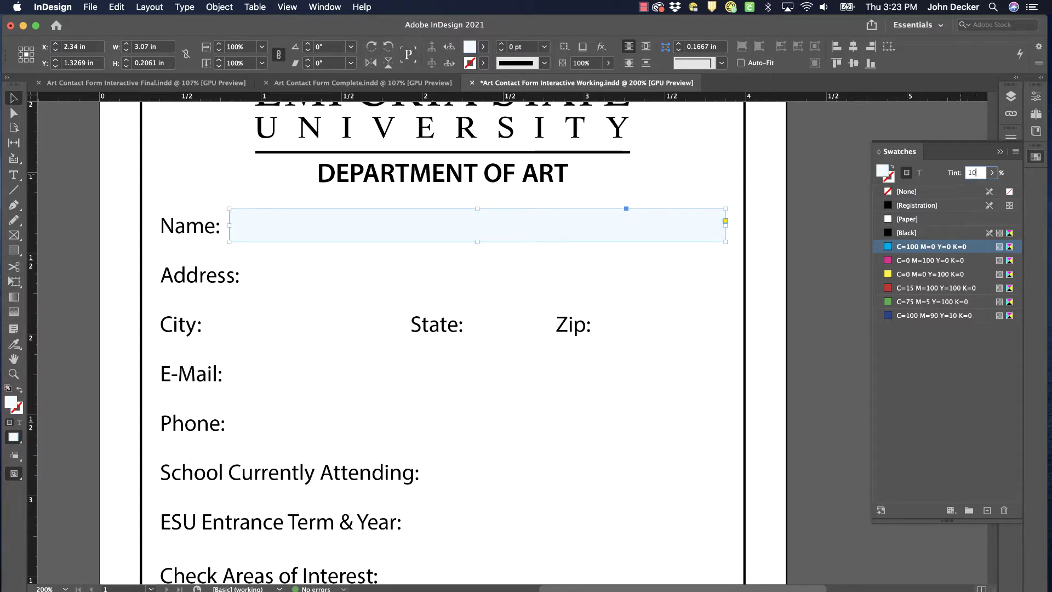
{"action": "type", "text": "10"}
{"action": "key", "text": "Return"}
{"action": "left_click", "coordinate": [807, 146]}
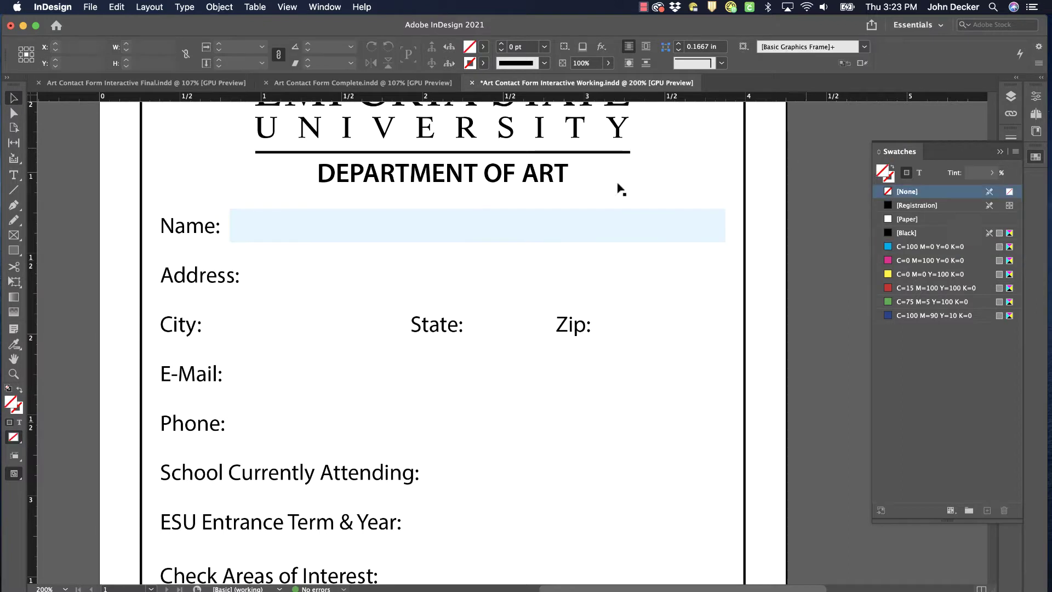
{"action": "left_click", "coordinate": [662, 239]}
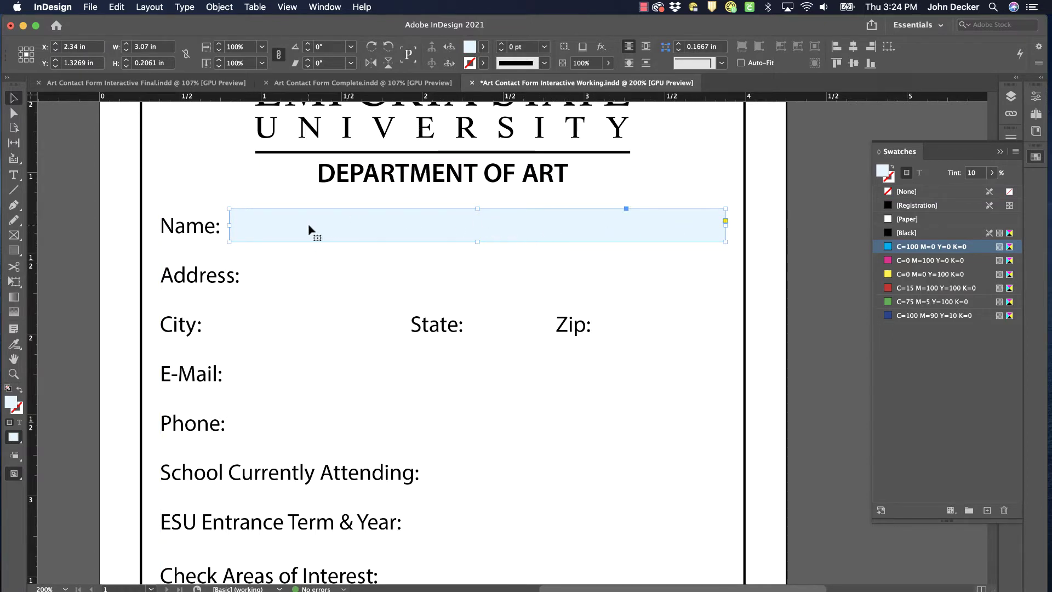
Turn the Name rectangle into a Text Field via the Buttons and Forms panel
{"action": "left_click", "coordinate": [329, 10]}
{"action": "mouse_move", "coordinate": [548, 160]}
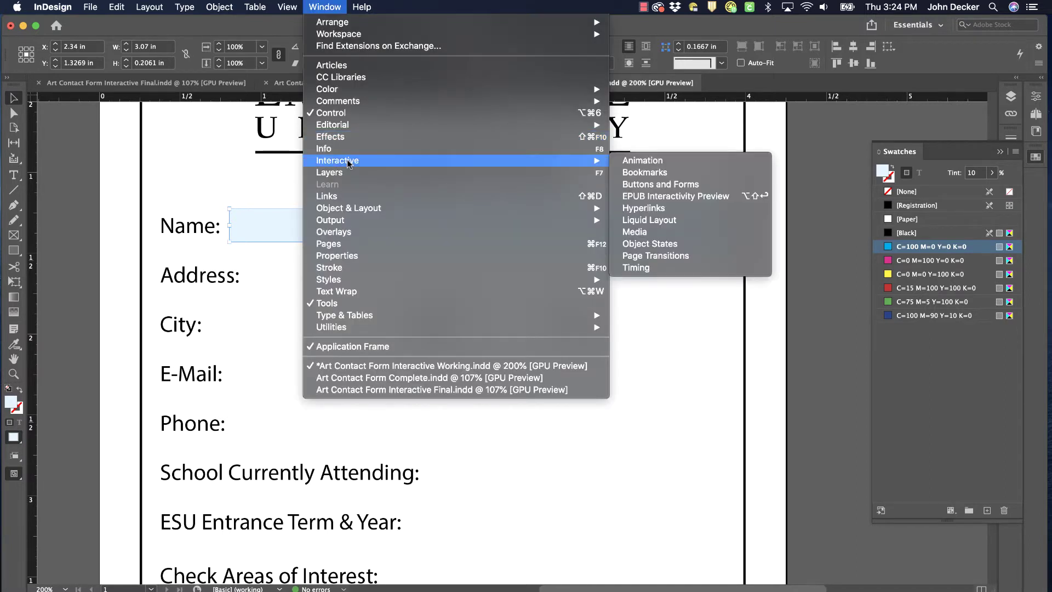
{"action": "left_click", "coordinate": [672, 184]}
{"action": "left_click_drag", "start_coordinate": [243, 304], "coordinate": [823, 272]}
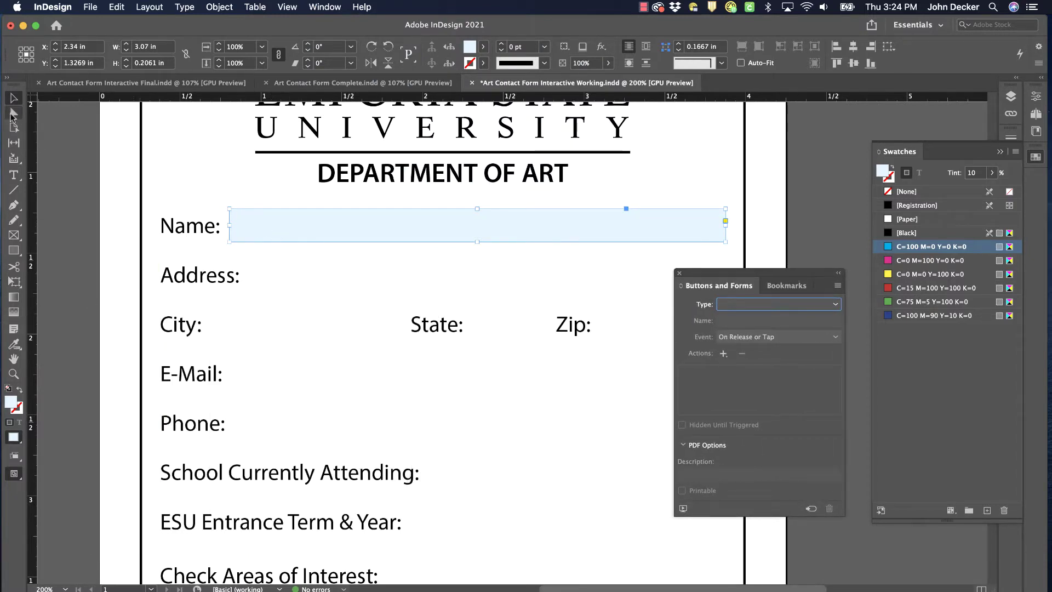
{"action": "left_click", "coordinate": [835, 307]}
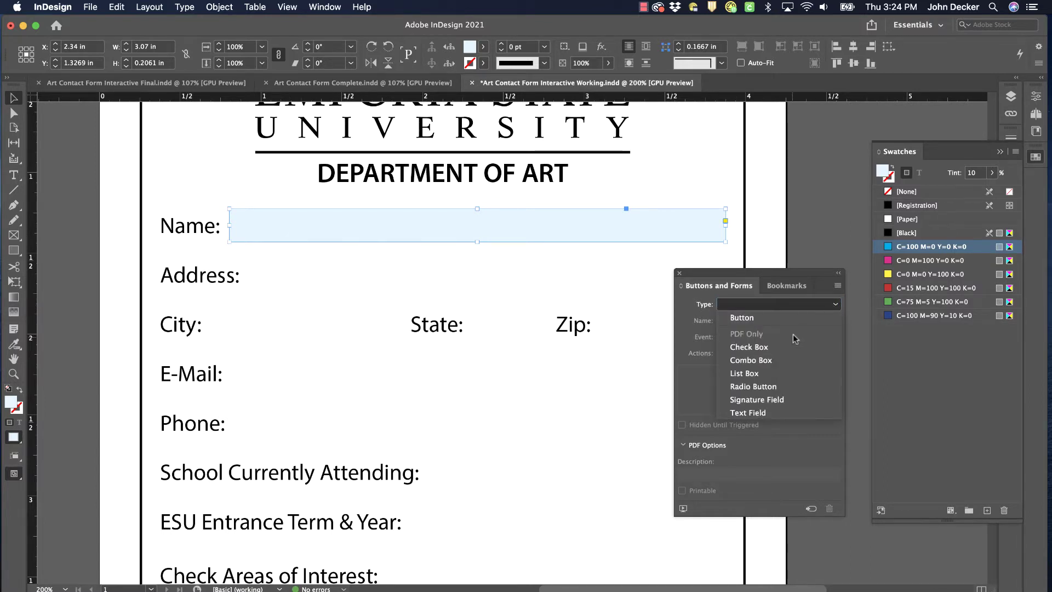
{"action": "left_click", "coordinate": [758, 412]}
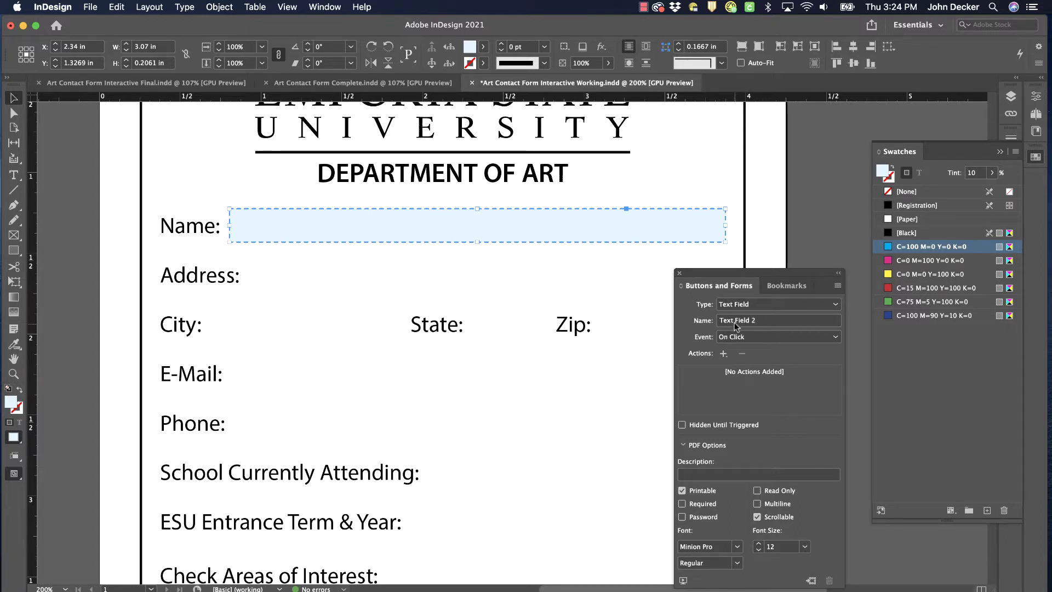
Name the field 'name' and Option-drag a copy onto the Address line
{"action": "left_click", "coordinate": [762, 321]}
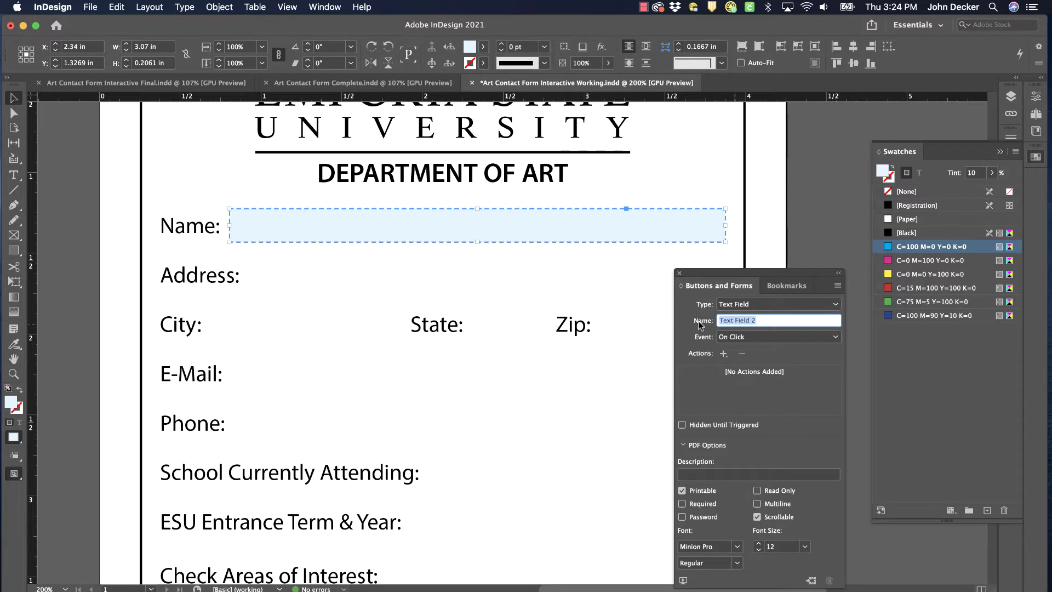
{"action": "type", "text": "na"}
{"action": "key", "text": "BackSpace"}
{"action": "key", "text": "BackSpace"}
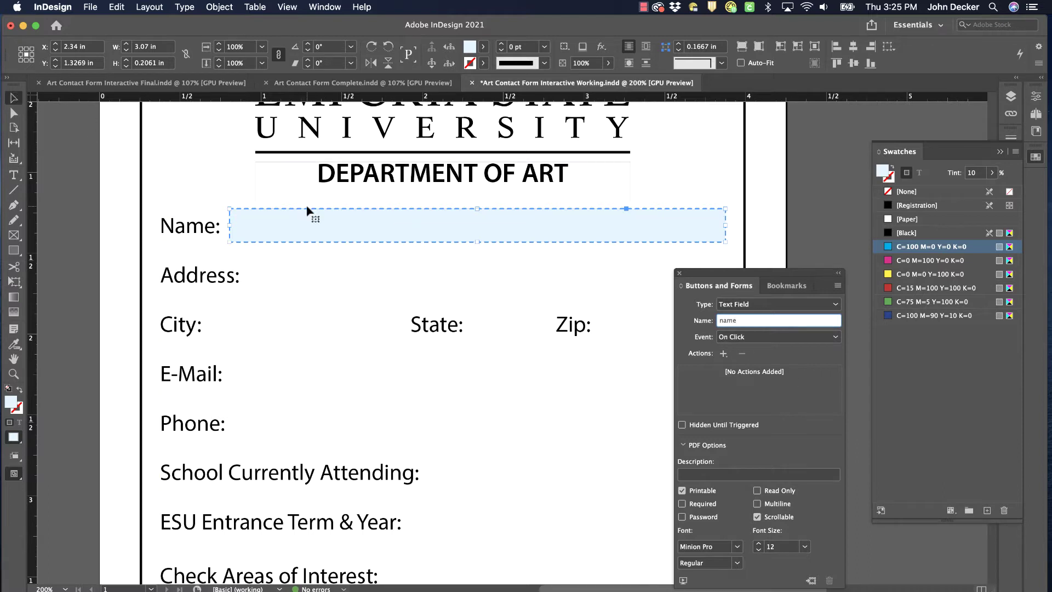
{"action": "left_click_drag", "start_coordinate": [307, 212], "coordinate": [315, 262]}
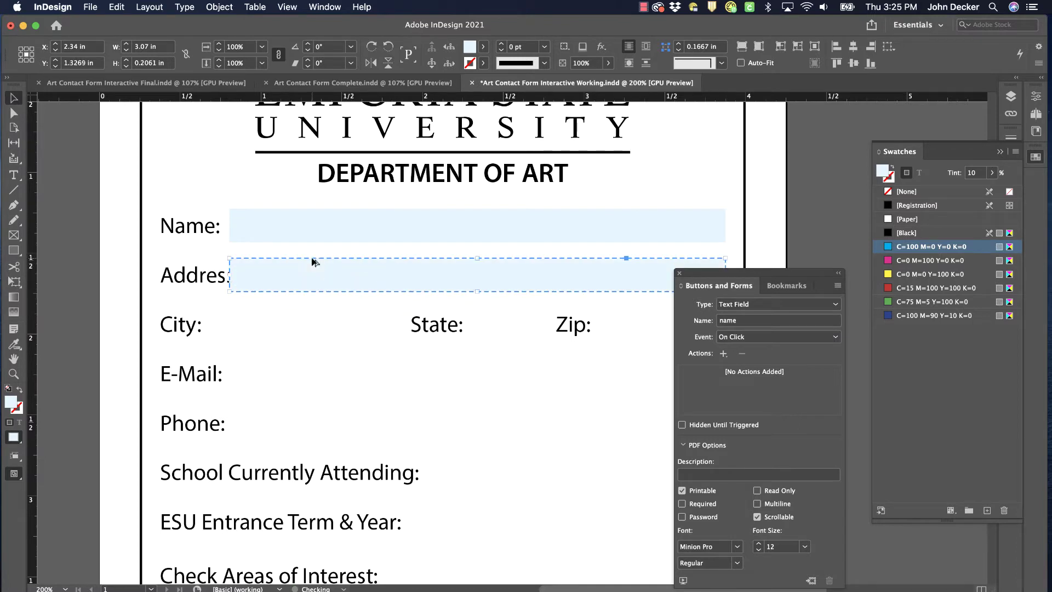
Fit the copied field after the Address label and rename it address
{"action": "left_click_drag", "start_coordinate": [231, 275], "coordinate": [246, 275]}
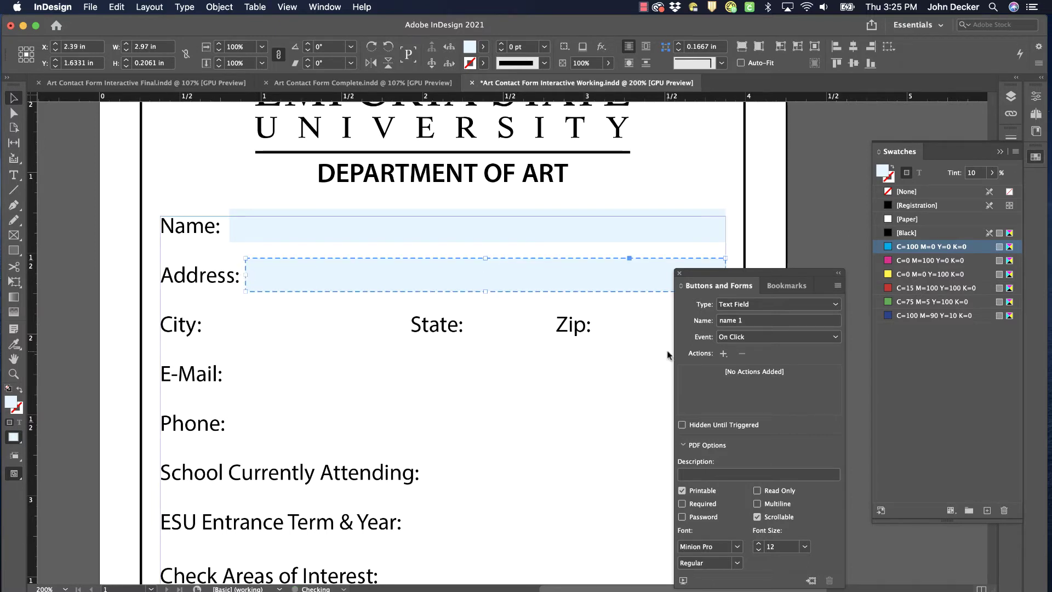
{"action": "double_click", "coordinate": [747, 321]}
{"action": "triple_click", "coordinate": [749, 321]}
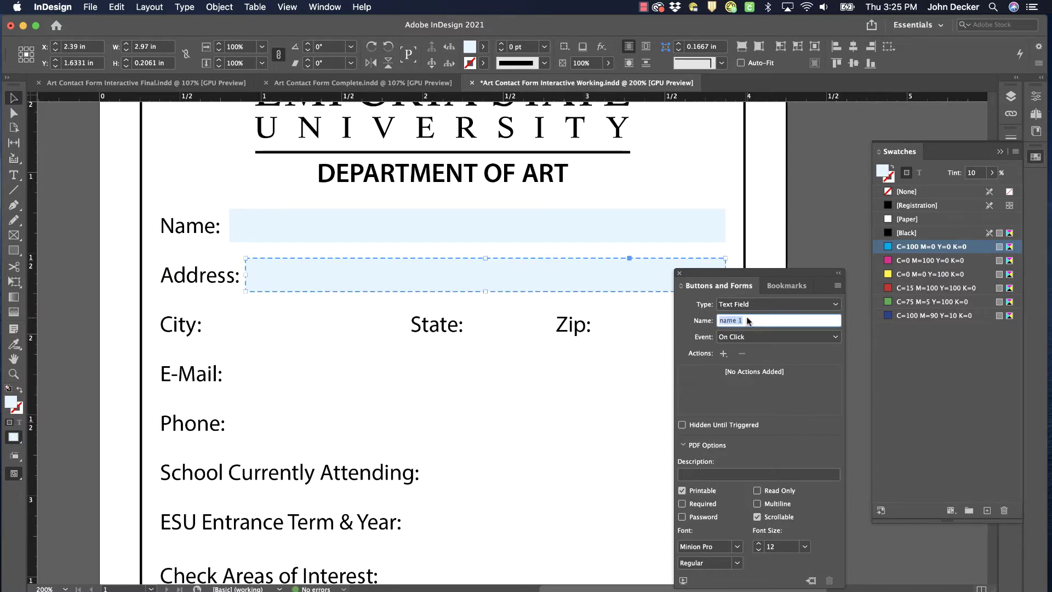
{"action": "type", "text": "address"}
Duplicate the field onto the City row, shorten it before State, and name it city
{"action": "left_click_drag", "start_coordinate": [544, 262], "coordinate": [544, 312]}
{"action": "left_click_drag", "start_coordinate": [278, 333], "coordinate": [237, 335]}
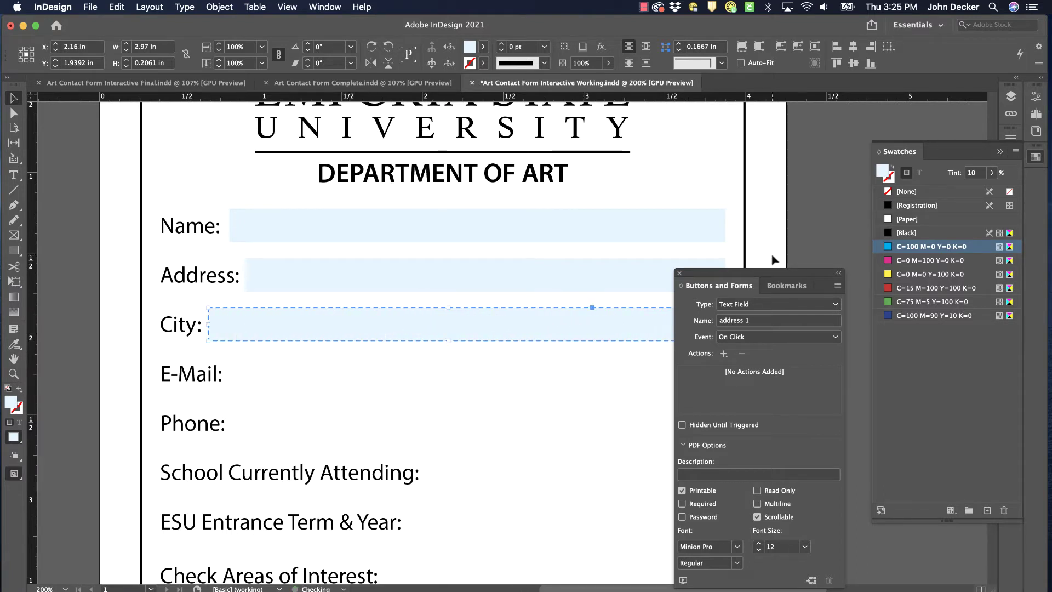
{"action": "left_click_drag", "start_coordinate": [775, 274], "coordinate": [950, 250]}
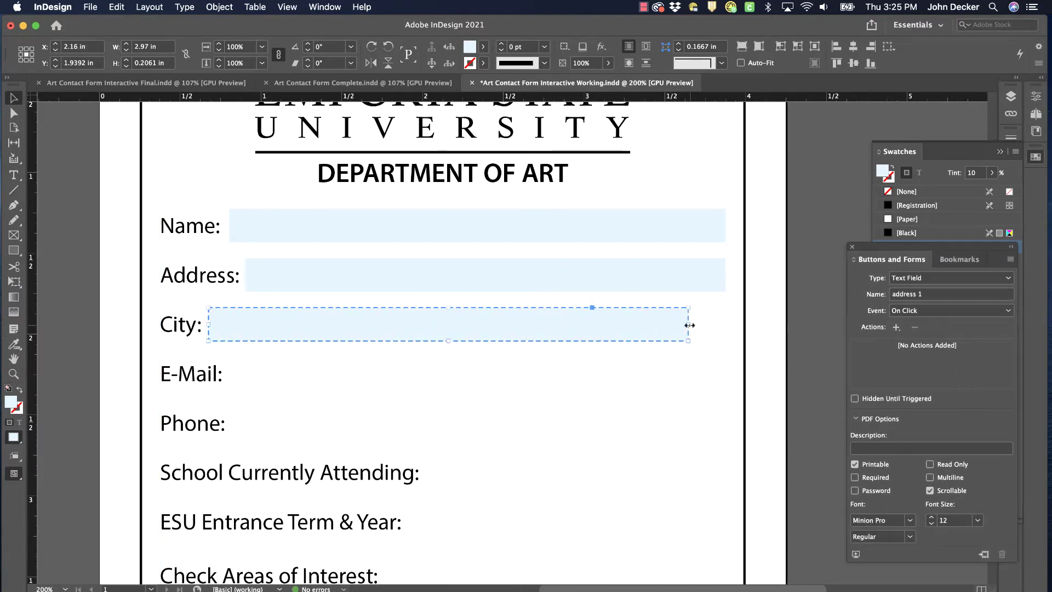
{"action": "left_click_drag", "start_coordinate": [689, 325], "coordinate": [406, 326]}
{"action": "triple_click", "coordinate": [941, 298]}
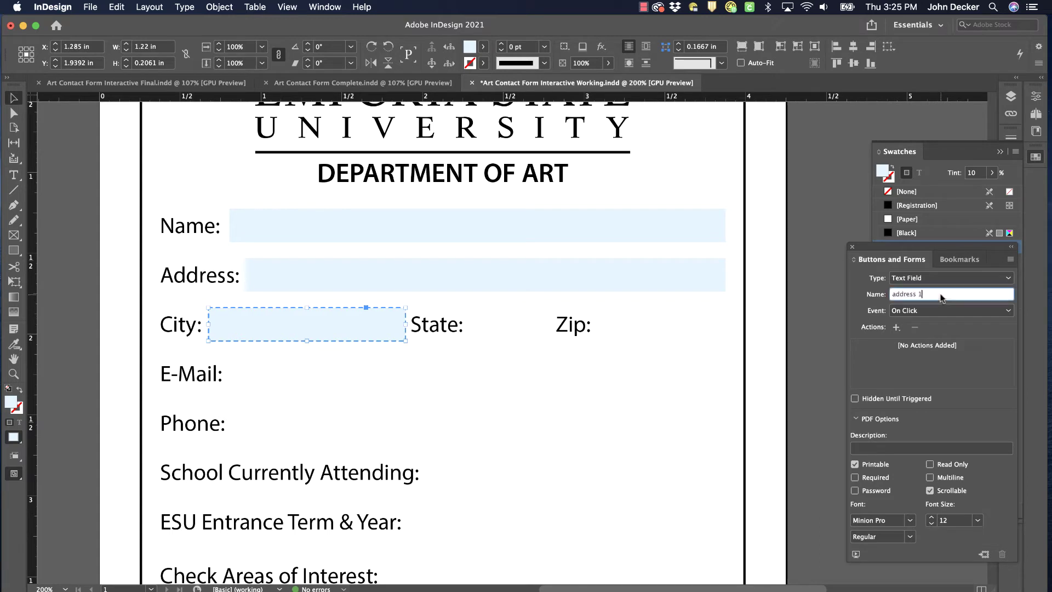
{"action": "type", "text": "city"}
Duplicate fields for State and Zip, naming them state and zip
{"action": "left_click_drag", "start_coordinate": [345, 329], "coordinate": [551, 325]}
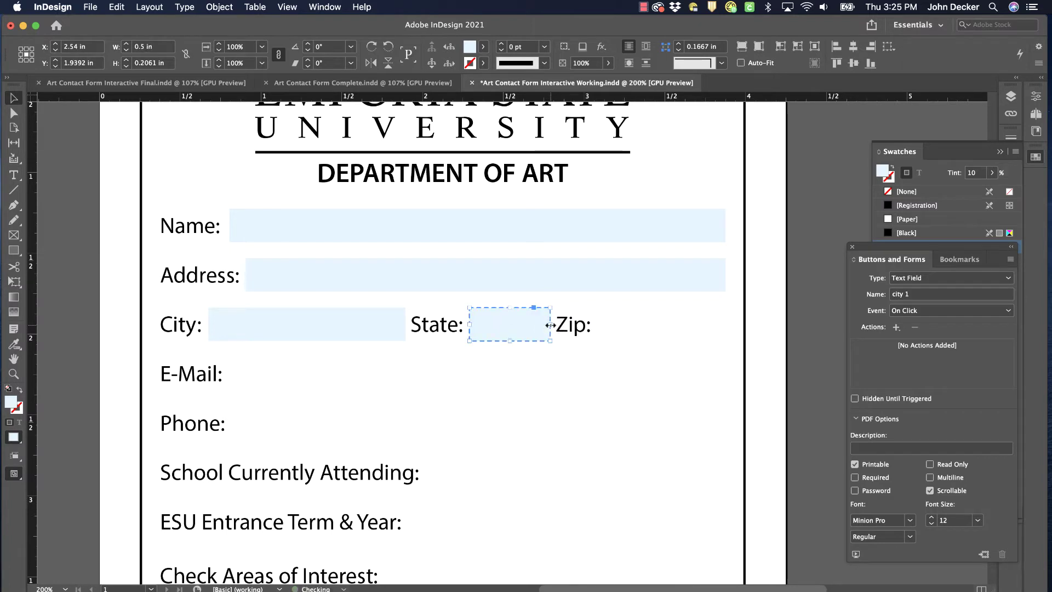
{"action": "left_click", "coordinate": [917, 294]}
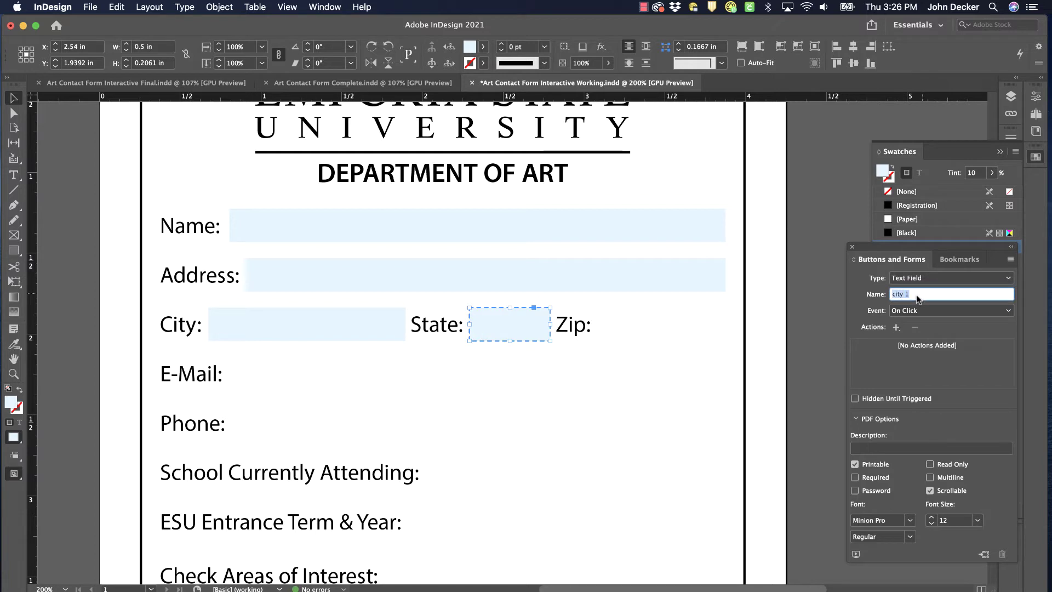
{"action": "type", "text": "state"}
{"action": "left_click_drag", "start_coordinate": [519, 329], "coordinate": [725, 325]}
{"action": "left_click", "coordinate": [929, 295]}
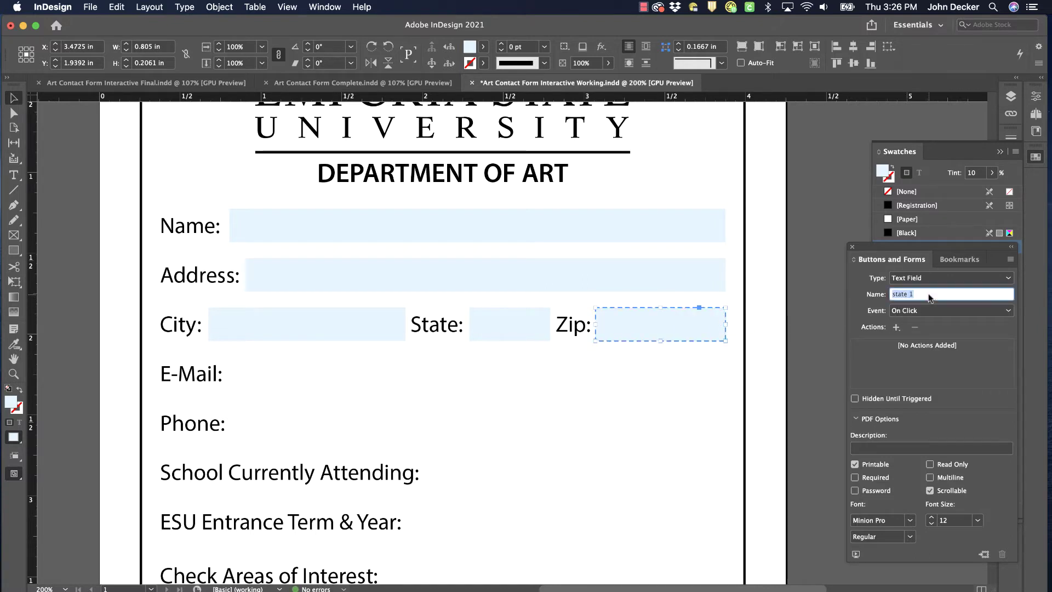
{"action": "type", "text": "zip 4"}
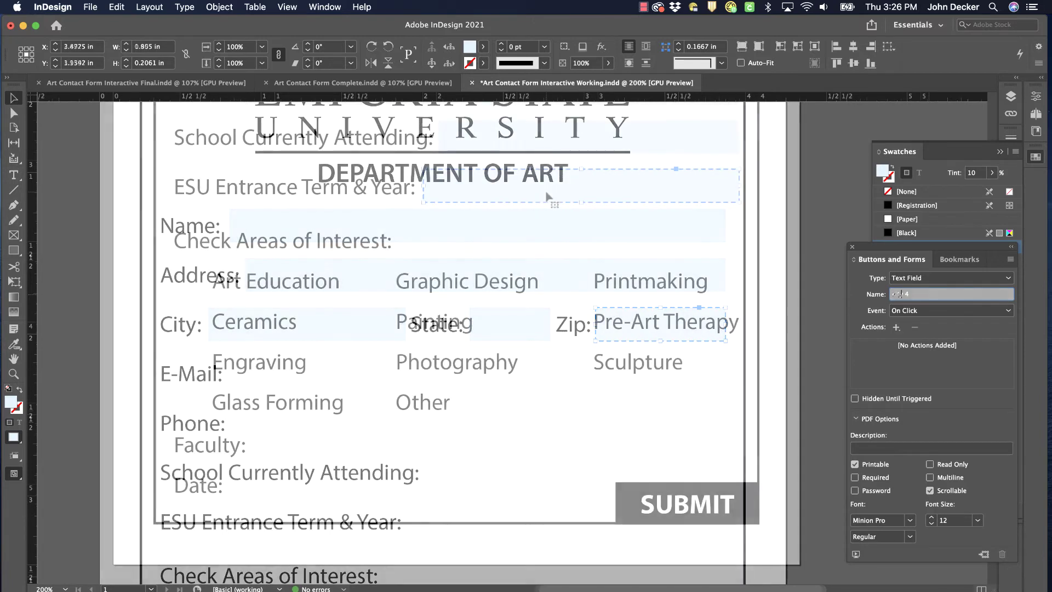
Check the Name and Address field names and confirm the City field as city
{"action": "left_click_drag", "start_coordinate": [545, 190], "coordinate": [512, 455]}
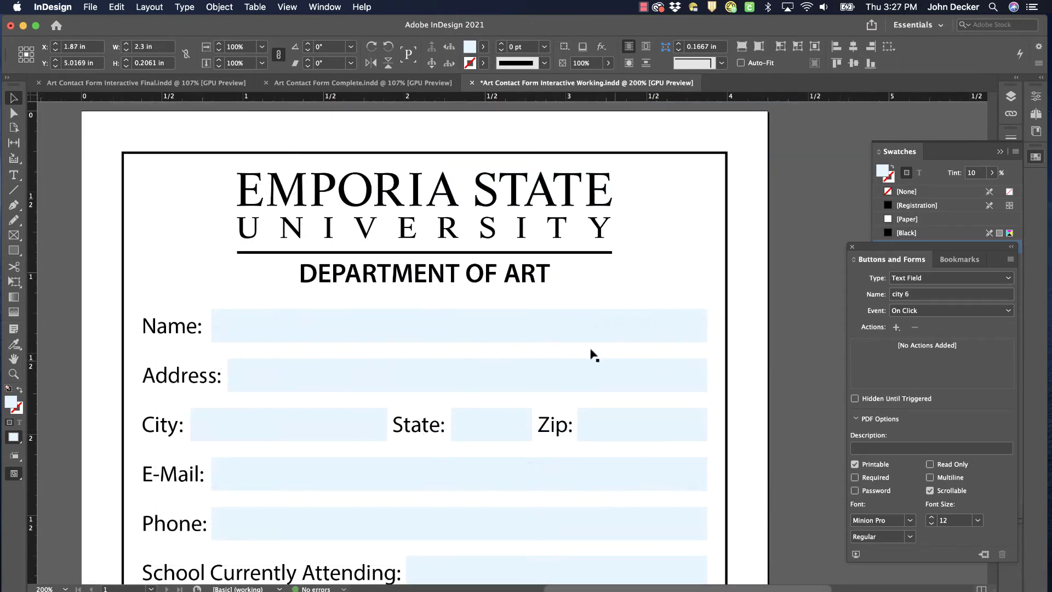
{"action": "left_click", "coordinate": [592, 331]}
{"action": "left_click", "coordinate": [633, 372]}
{"action": "left_click", "coordinate": [347, 427]}
{"action": "type", "text": "city"}
{"action": "key", "text": "Tab"}
Rename the State field state, check Zip, and begin naming the E-Mail field
{"action": "left_click", "coordinate": [521, 433]}
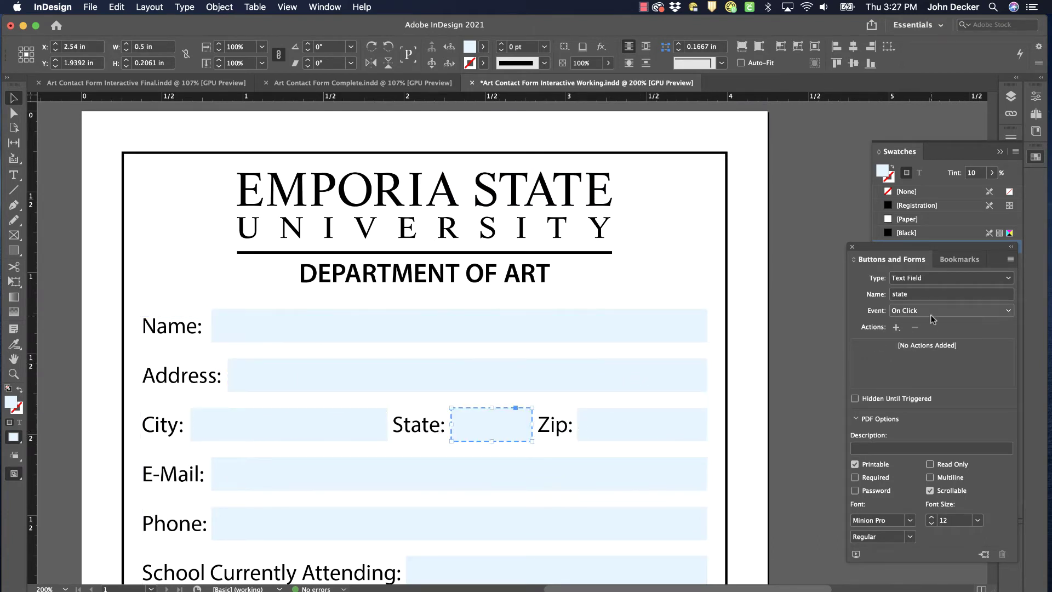
{"action": "left_click", "coordinate": [924, 298]}
{"action": "type", "text": "state"}
{"action": "left_click", "coordinate": [686, 419]}
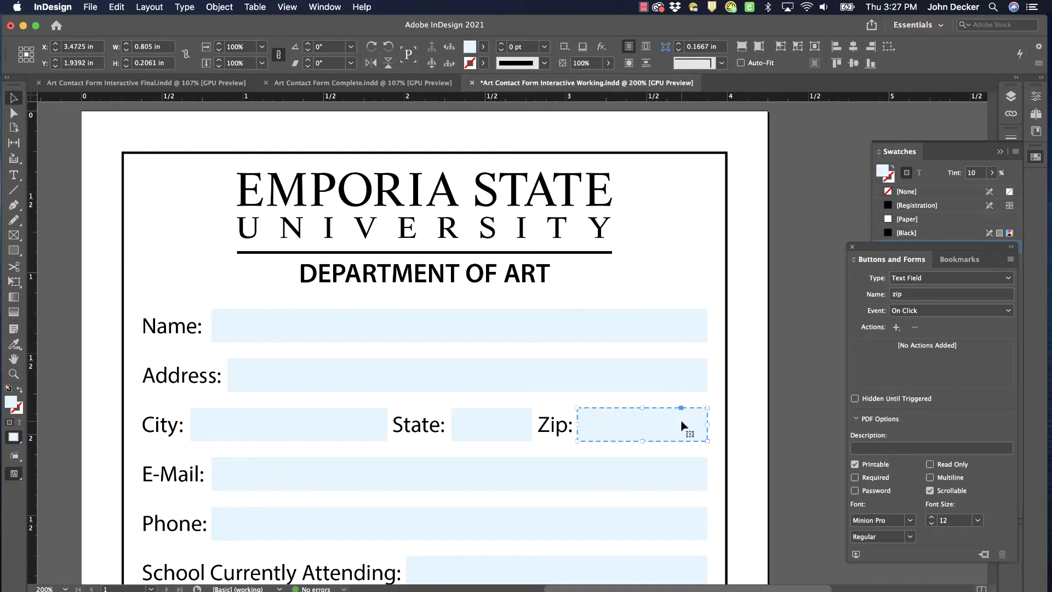
{"action": "left_click", "coordinate": [479, 488]}
{"action": "left_click", "coordinate": [921, 300]}
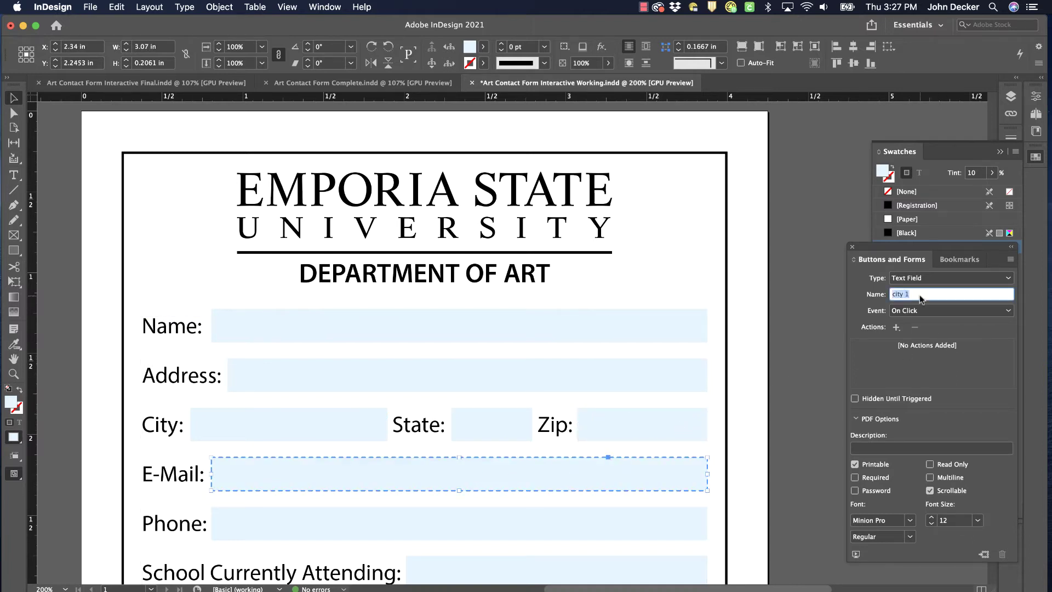
{"action": "type", "text": "e"}
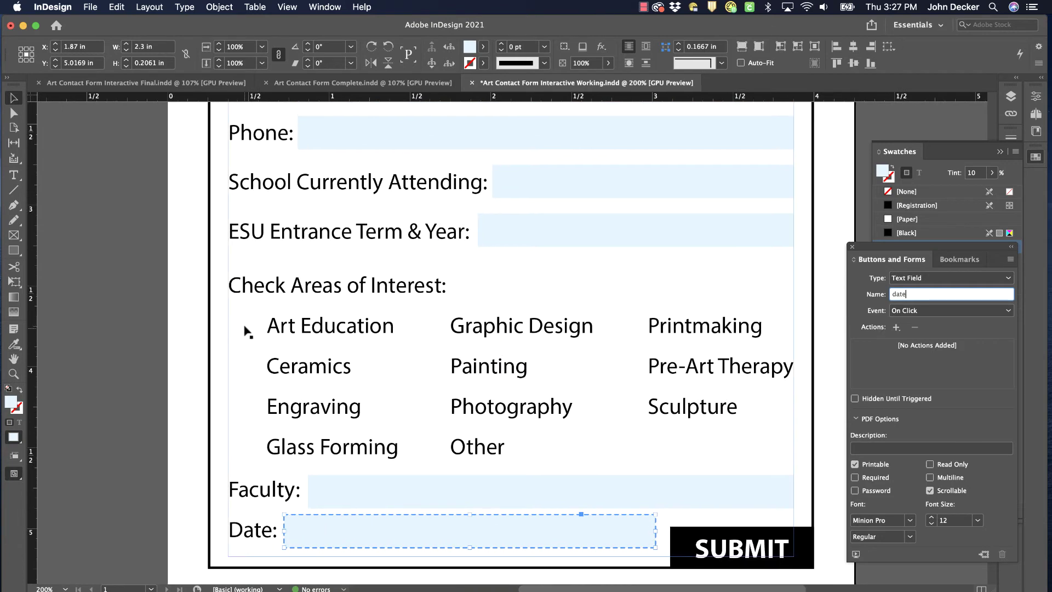
{"action": "left_click", "coordinate": [14, 252]}
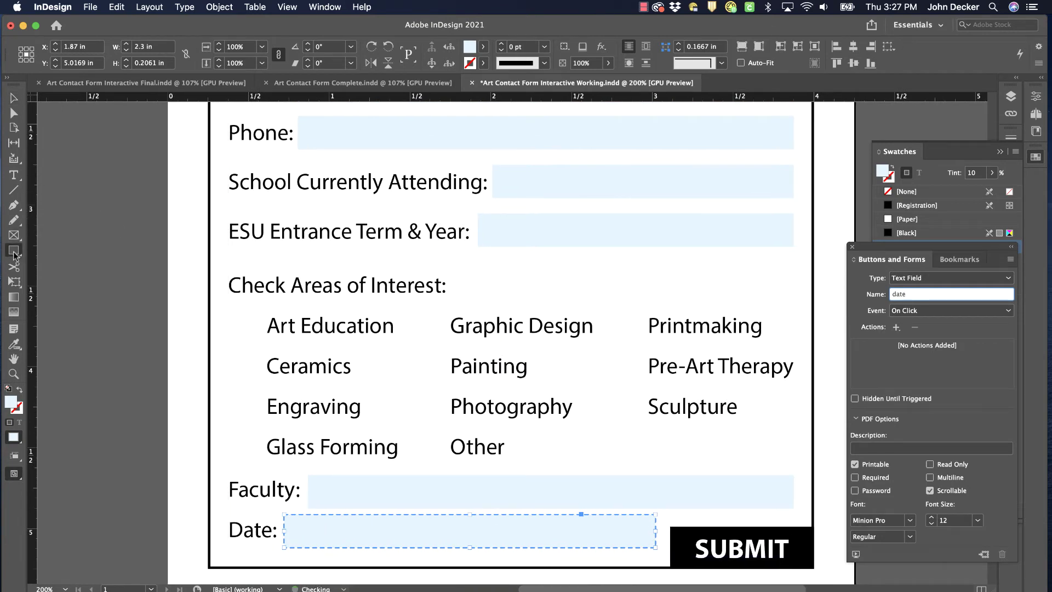
Draw a small checkbox square beside Art Education with a black outline
{"action": "left_click_drag", "start_coordinate": [234, 318], "coordinate": [262, 344]}
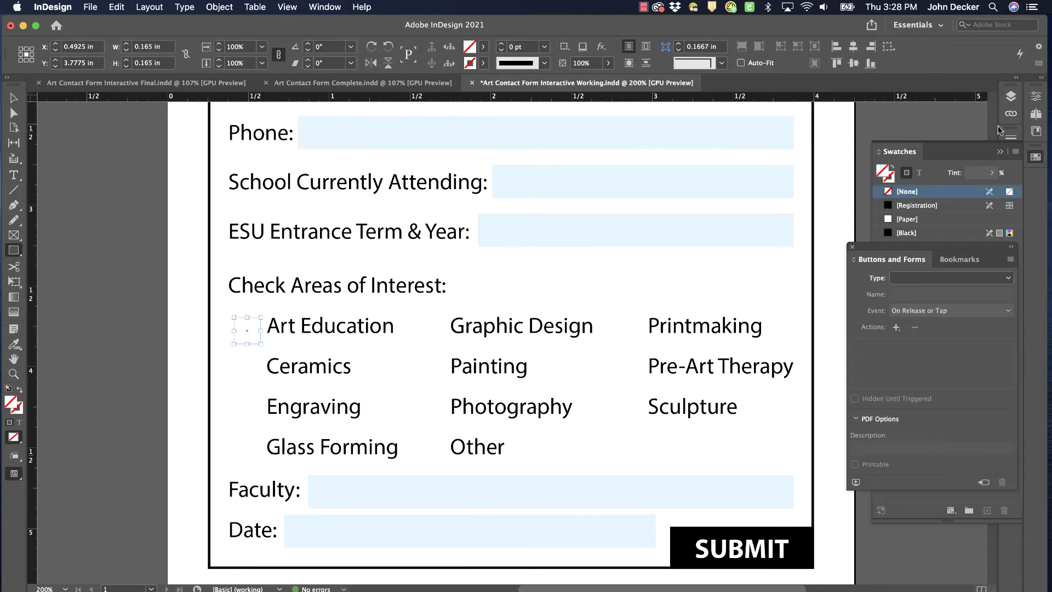
{"action": "left_click", "coordinate": [1011, 138]}
{"action": "left_click", "coordinate": [900, 149]}
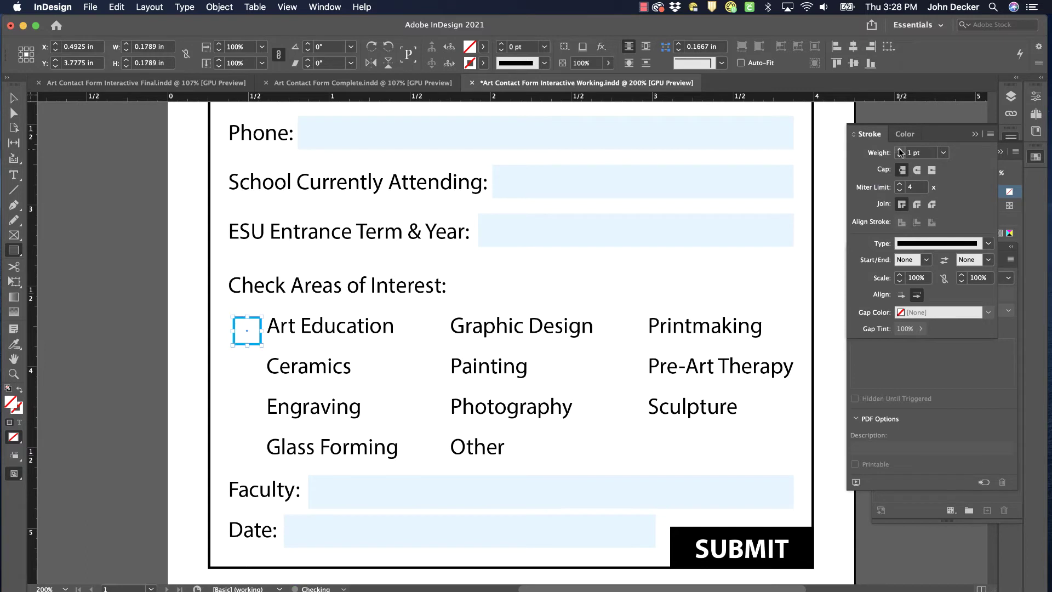
{"action": "left_click", "coordinate": [899, 149]}
{"action": "left_click", "coordinate": [1036, 158]}
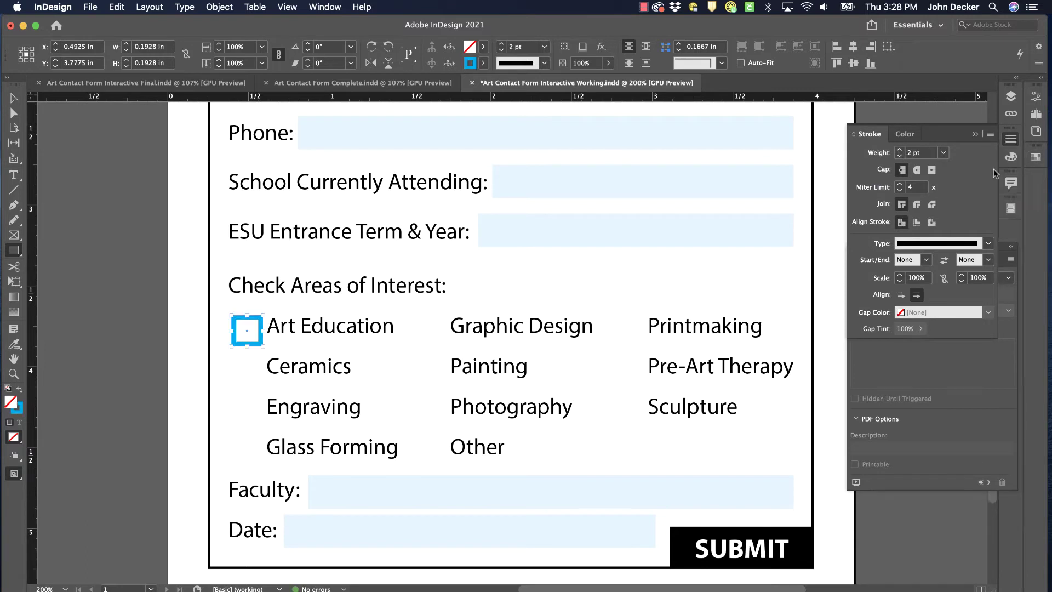
{"action": "left_click", "coordinate": [1011, 138]}
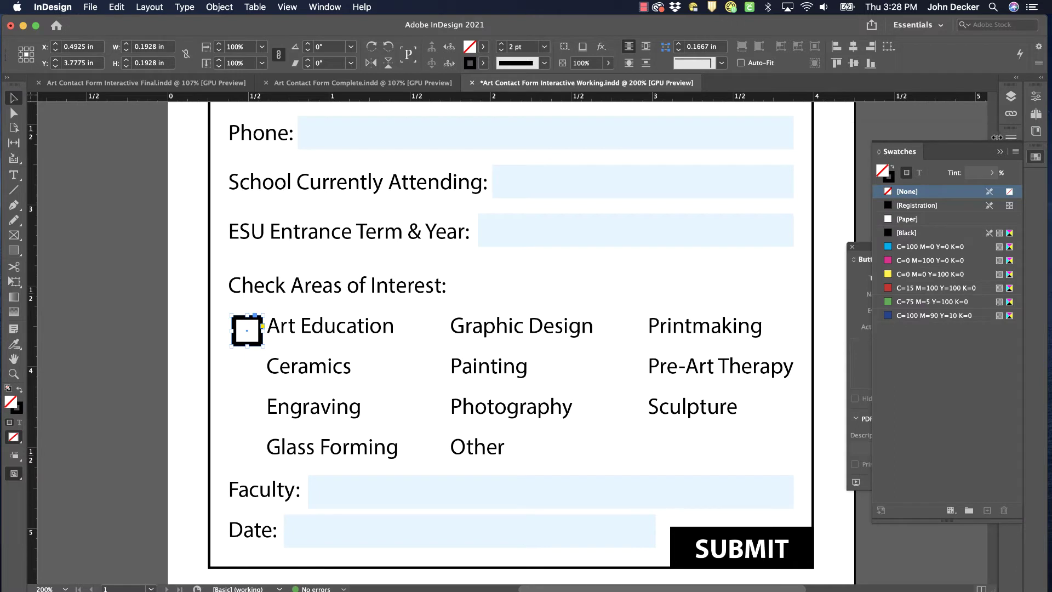
Set the checkbox square's stroke weight to 1.5 pt
{"action": "left_click", "coordinate": [1012, 138]}
{"action": "left_click_drag", "start_coordinate": [921, 153], "coordinate": [885, 156]}
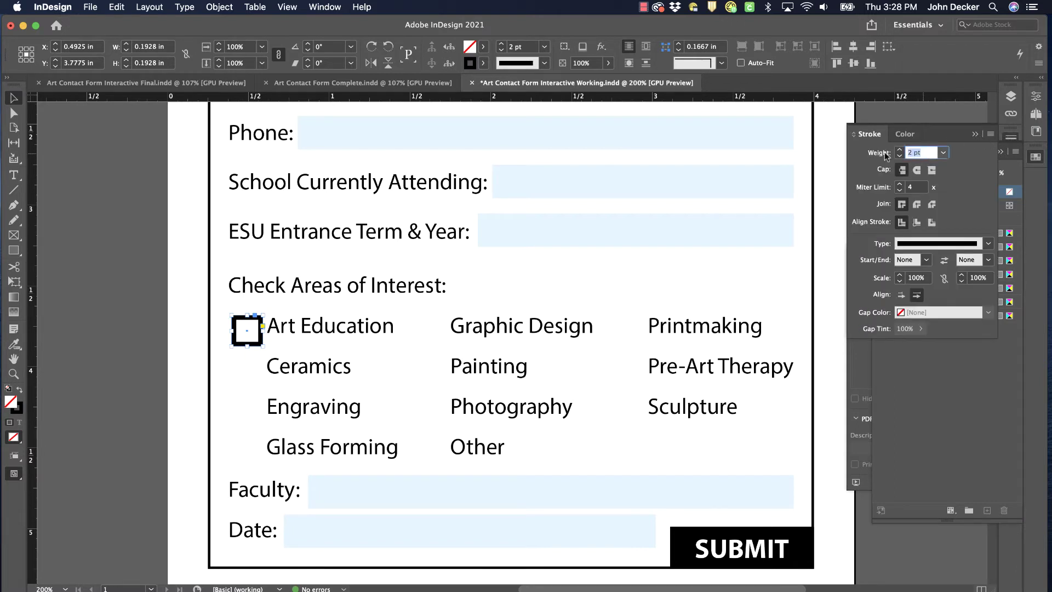
{"action": "type", "text": "1.5"}
{"action": "key", "text": "Return"}
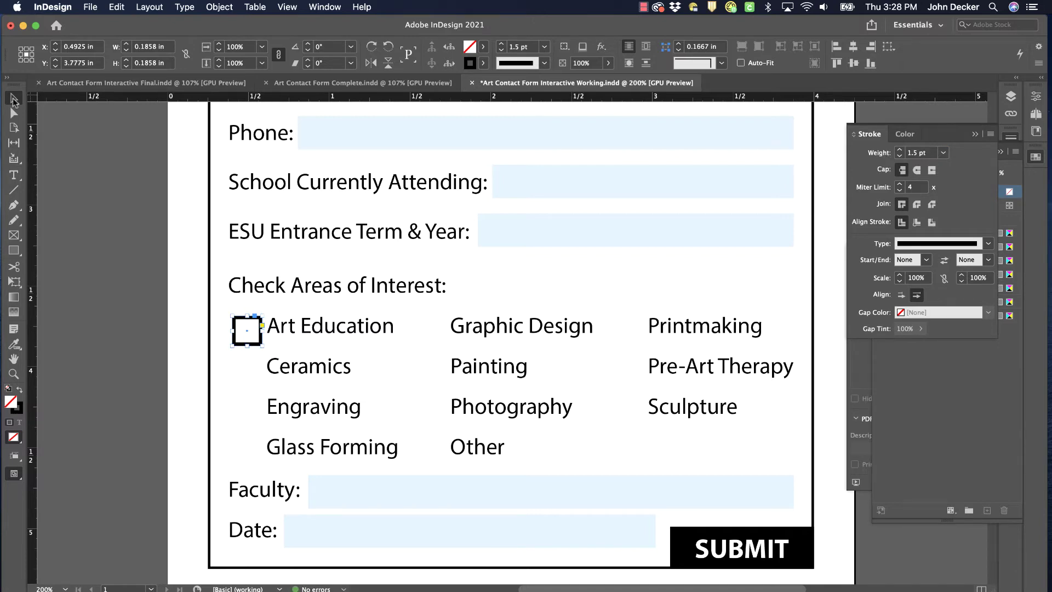
{"action": "key", "text": "super+equal"}
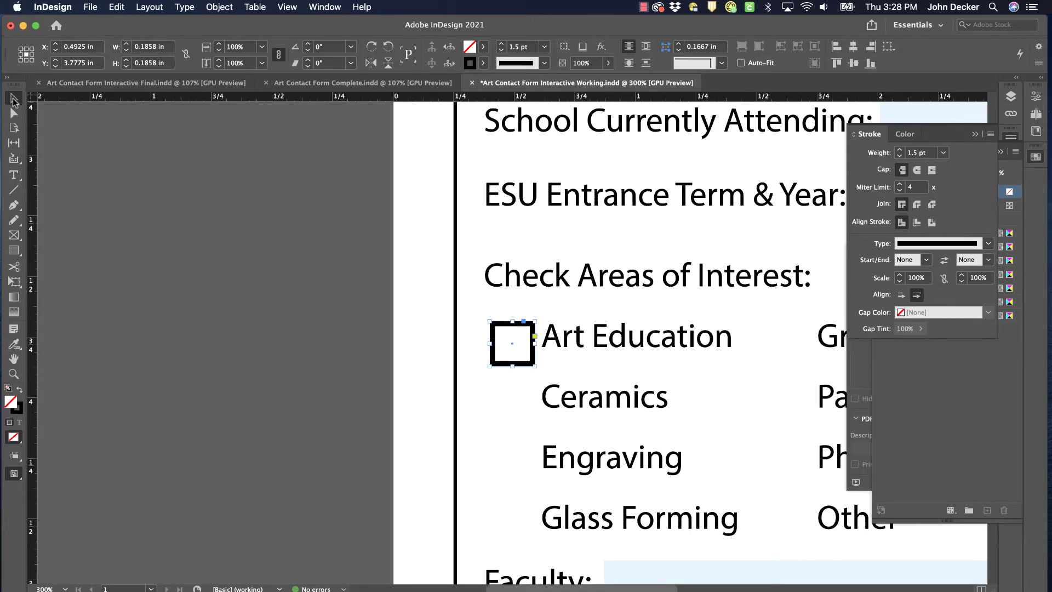
{"action": "scroll", "coordinate": [383, 304], "scroll_direction": "down", "scroll_amount": 5}
{"action": "scroll", "coordinate": [383, 303], "scroll_direction": "right", "scroll_amount": 8}
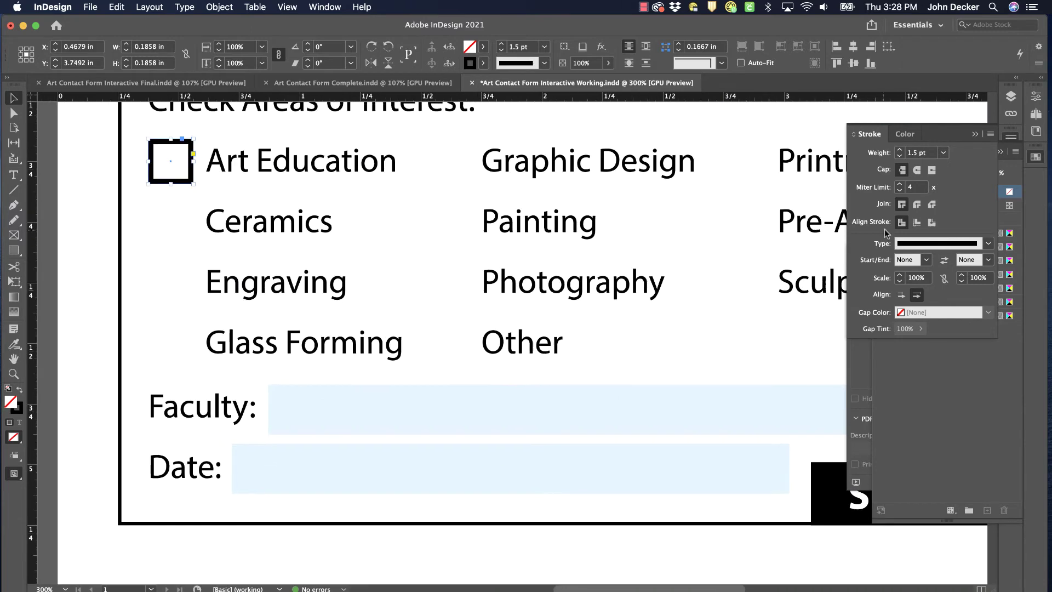
Make the Art Education square a Check Box named arted, triggered On Click, previewing Normal Off
{"action": "left_click", "coordinate": [325, 7]}
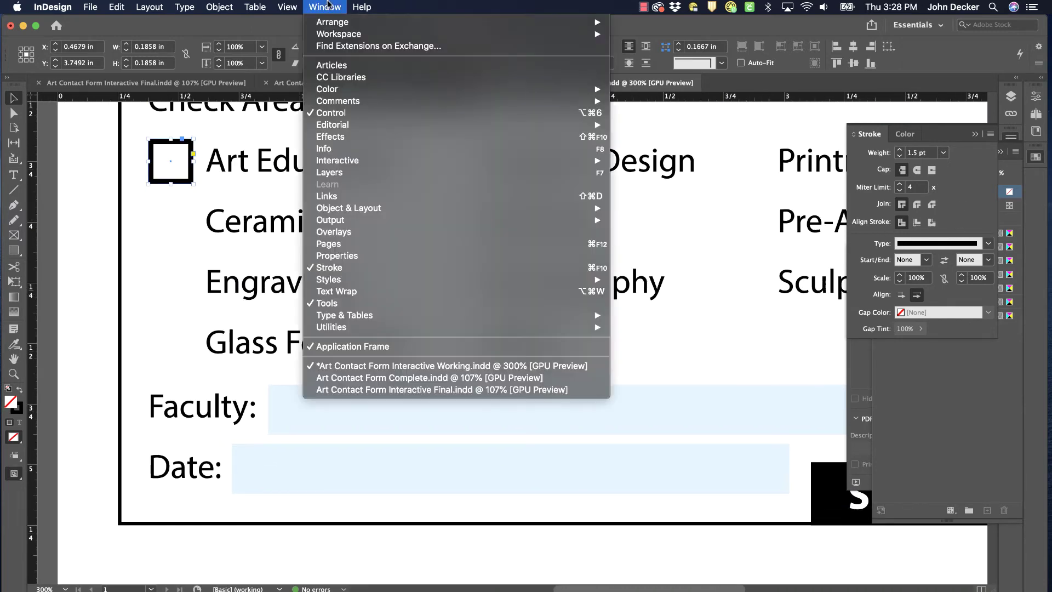
{"action": "mouse_move", "coordinate": [395, 167]}
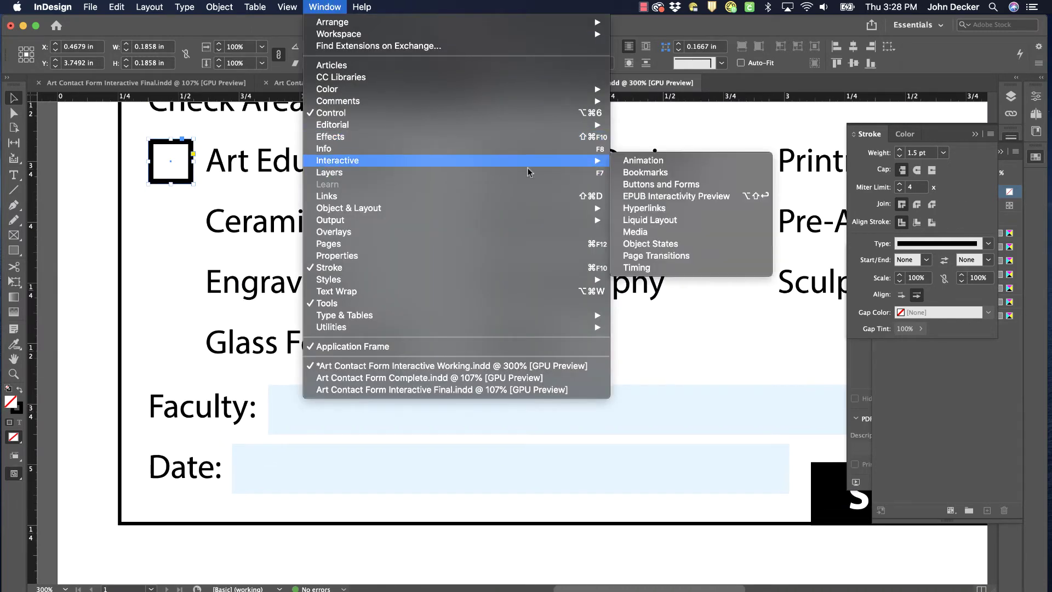
{"action": "left_click", "coordinate": [671, 184]}
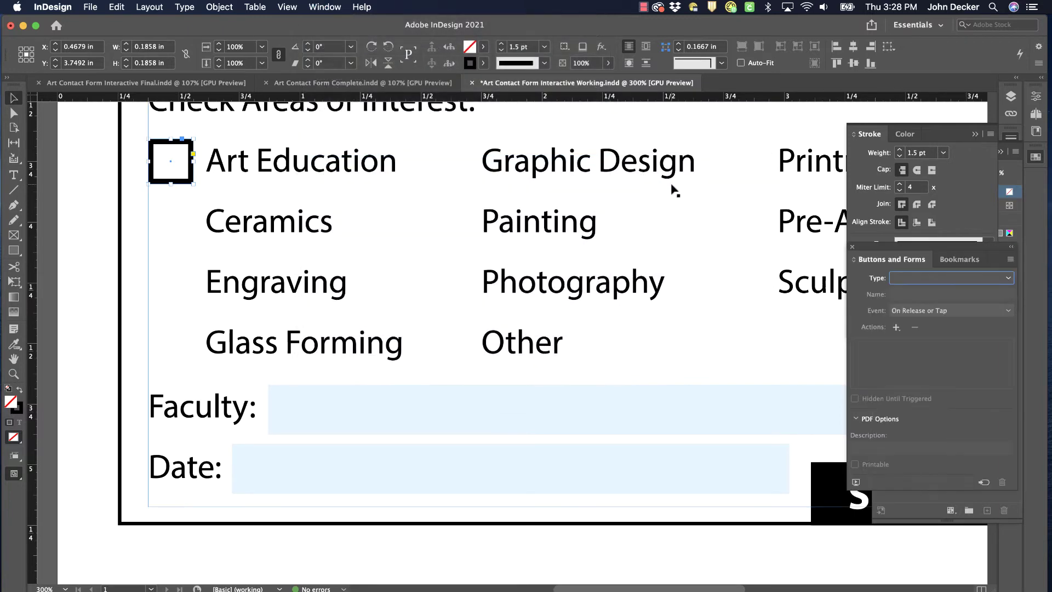
{"action": "left_click_drag", "start_coordinate": [899, 248], "coordinate": [675, 261]}
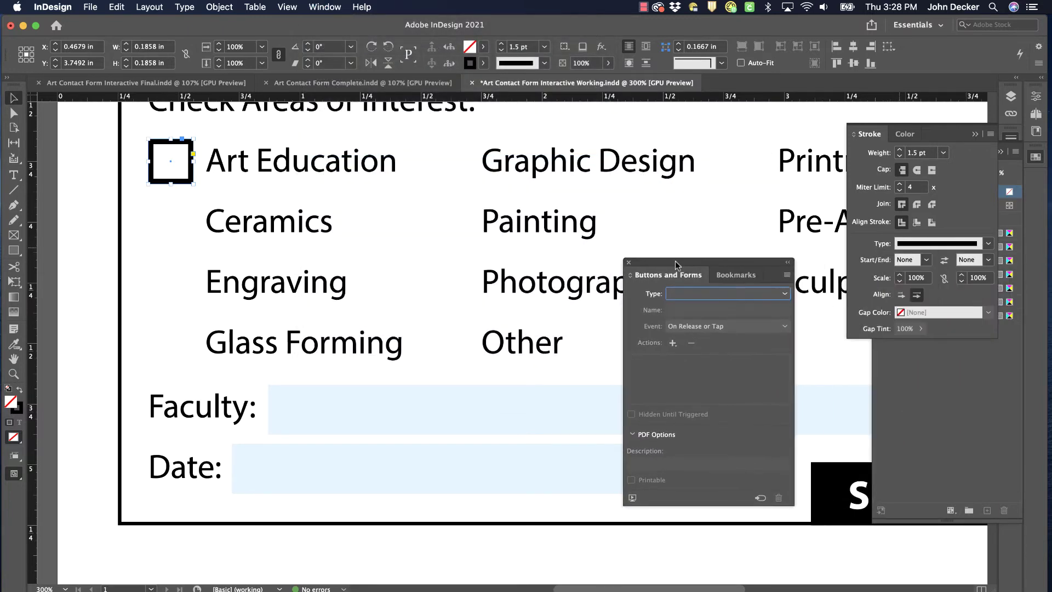
{"action": "left_click", "coordinate": [693, 294]}
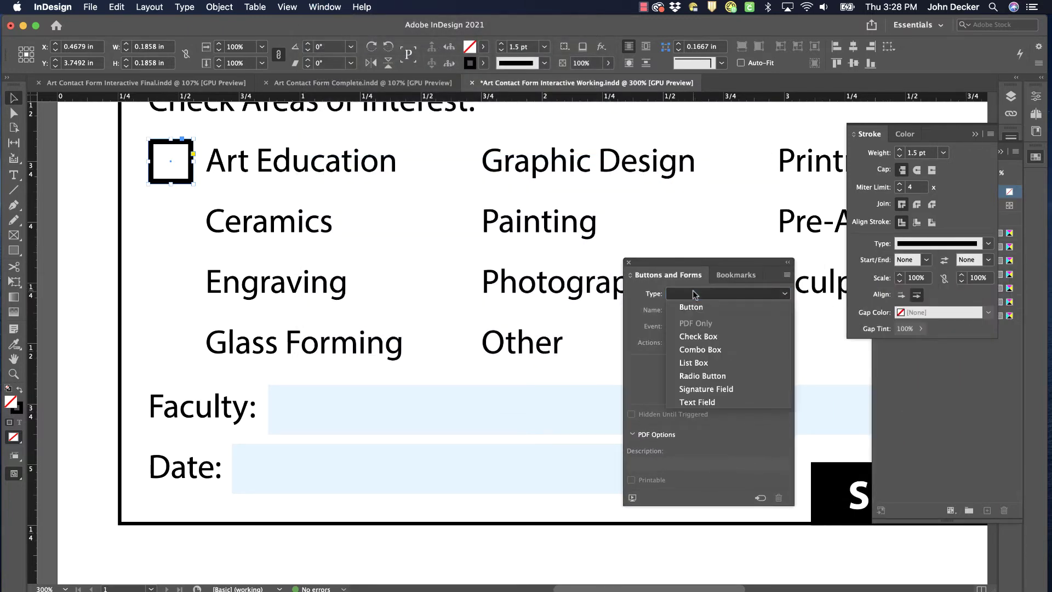
{"action": "left_click", "coordinate": [709, 337]}
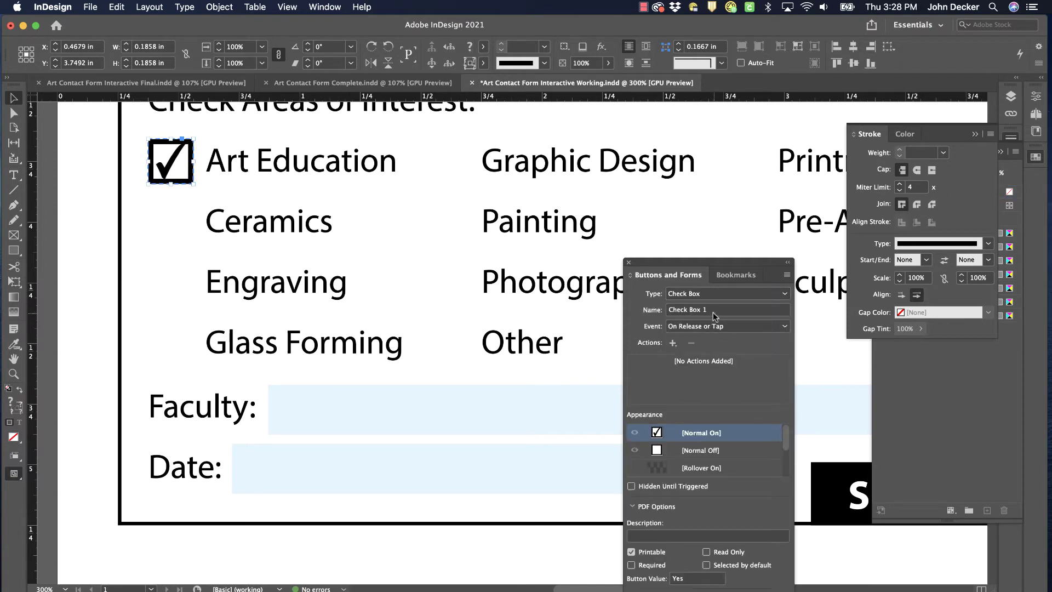
{"action": "left_click", "coordinate": [713, 311]}
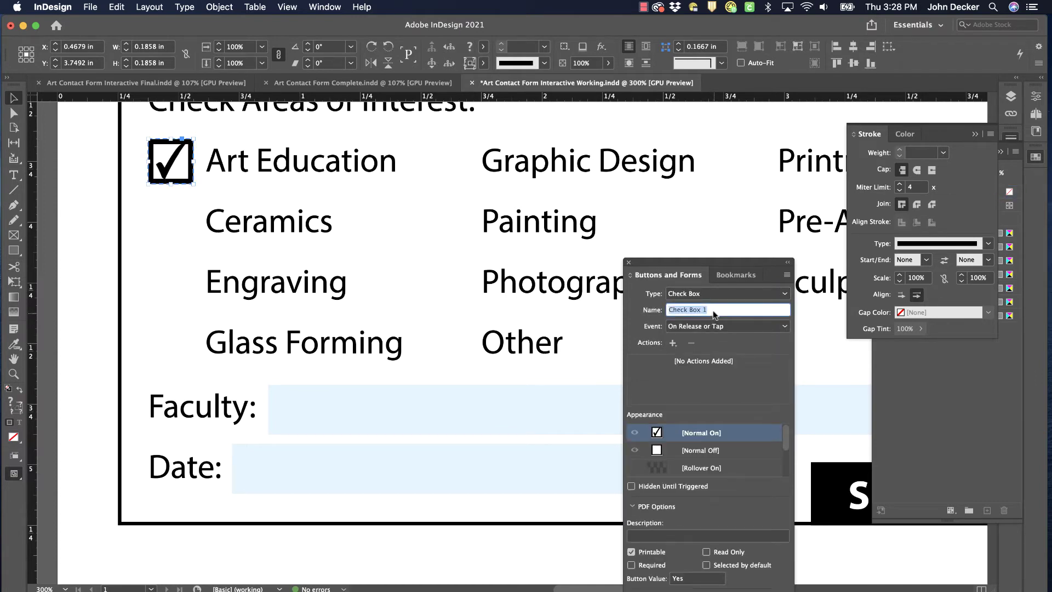
{"action": "type", "text": "arted"}
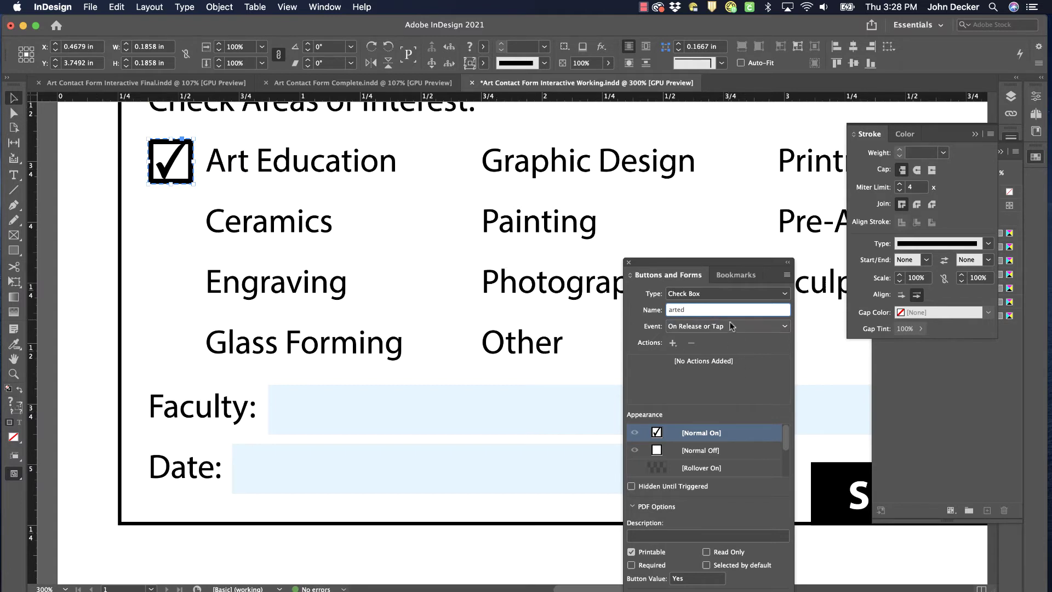
{"action": "left_click", "coordinate": [721, 329]}
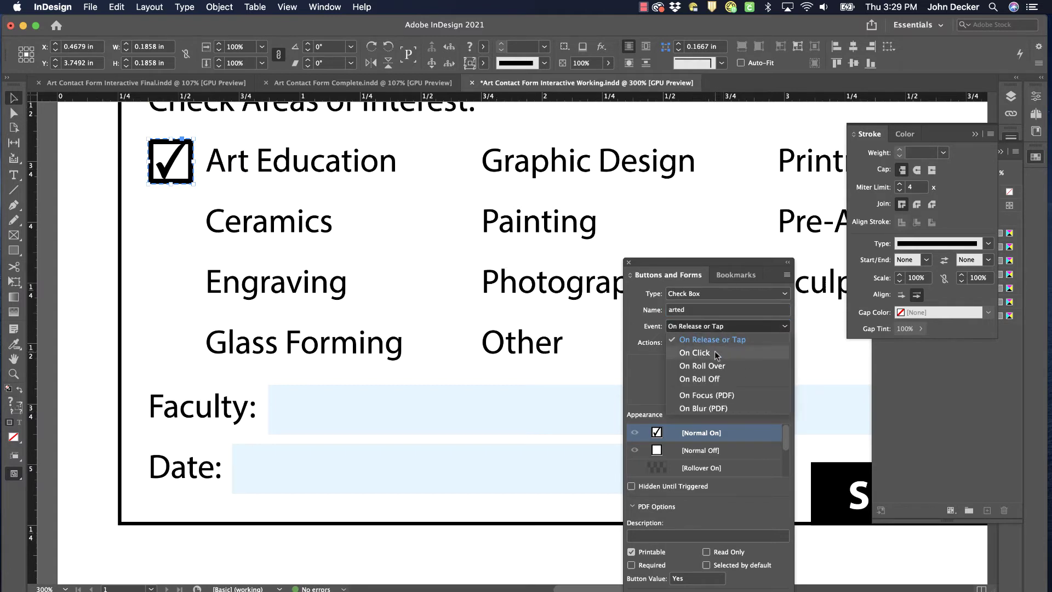
{"action": "left_click", "coordinate": [715, 351]}
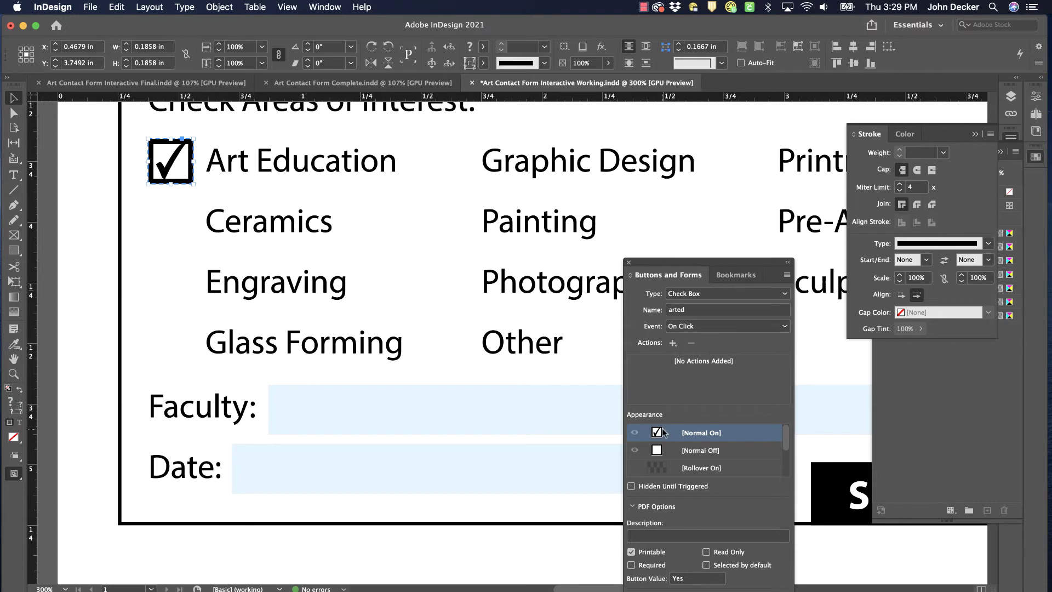
{"action": "left_click", "coordinate": [695, 449]}
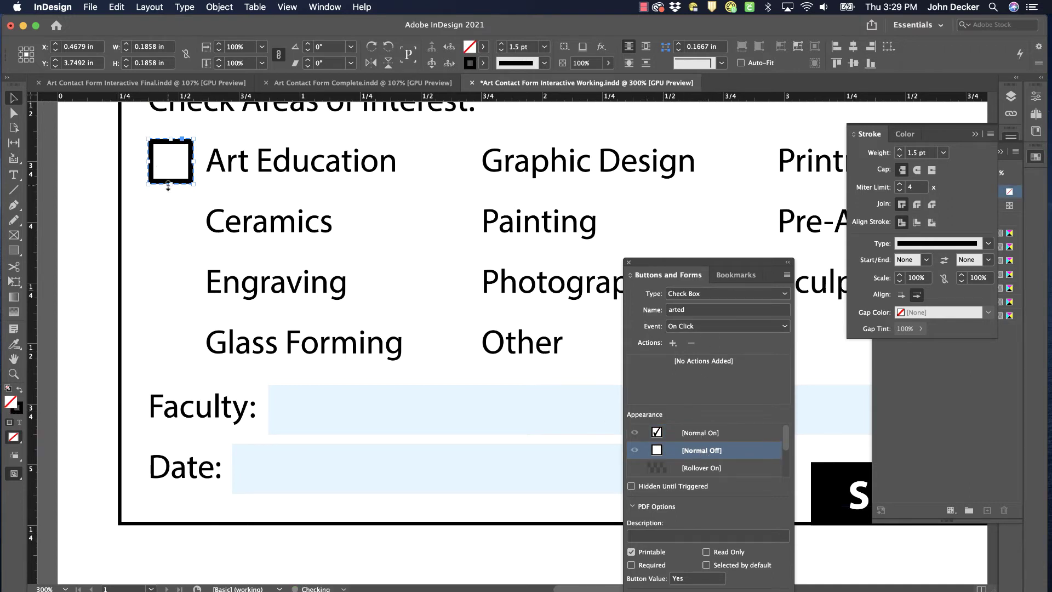
Copy check boxes down four interests, space them evenly, and duplicate the column beside Graphic Design
{"action": "left_click_drag", "start_coordinate": [193, 156], "coordinate": [199, 333]}
{"action": "left_click", "coordinate": [191, 149]}
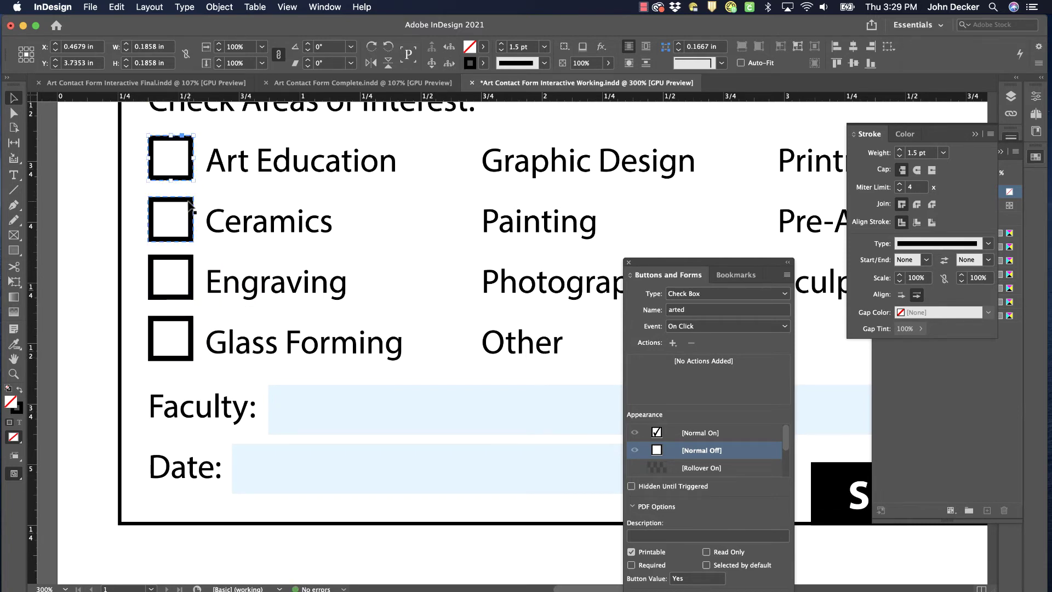
{"action": "left_click", "coordinate": [189, 211], "text": "shift"}
{"action": "left_click", "coordinate": [179, 271], "text": "shift"}
{"action": "left_click", "coordinate": [183, 323], "text": "shift"}
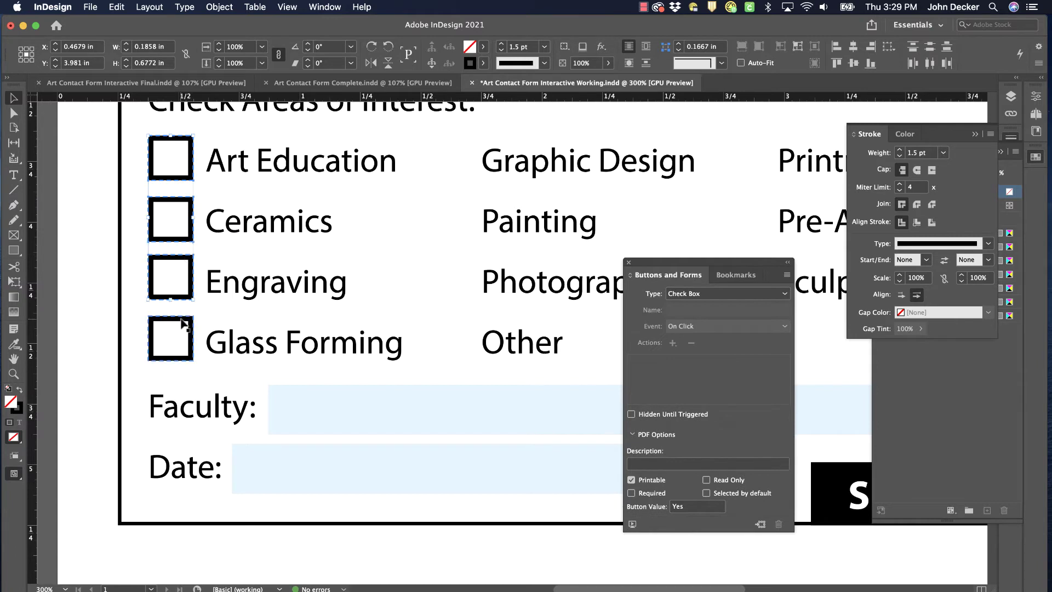
{"action": "left_click", "coordinate": [930, 46]}
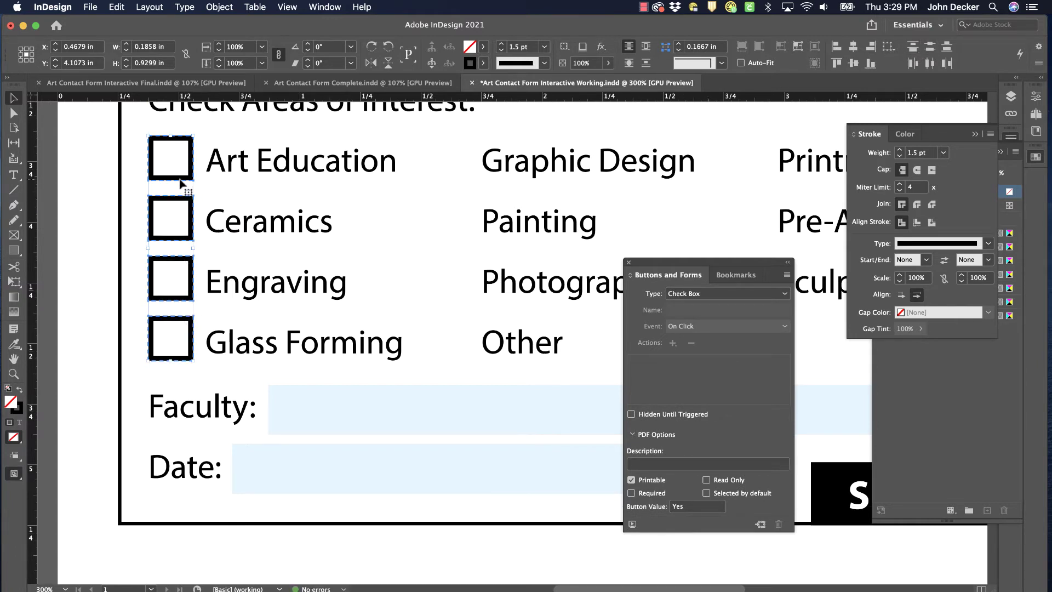
{"action": "left_click_drag", "start_coordinate": [181, 183], "coordinate": [762, 196]}
Arrange the third-column check boxes beside Printmaking, Pre-Art Therapy and Sculpture
{"action": "scroll", "coordinate": [762, 196], "scroll_direction": "right", "scroll_amount": 5}
{"action": "scroll", "coordinate": [762, 196], "scroll_direction": "down", "scroll_amount": 1}
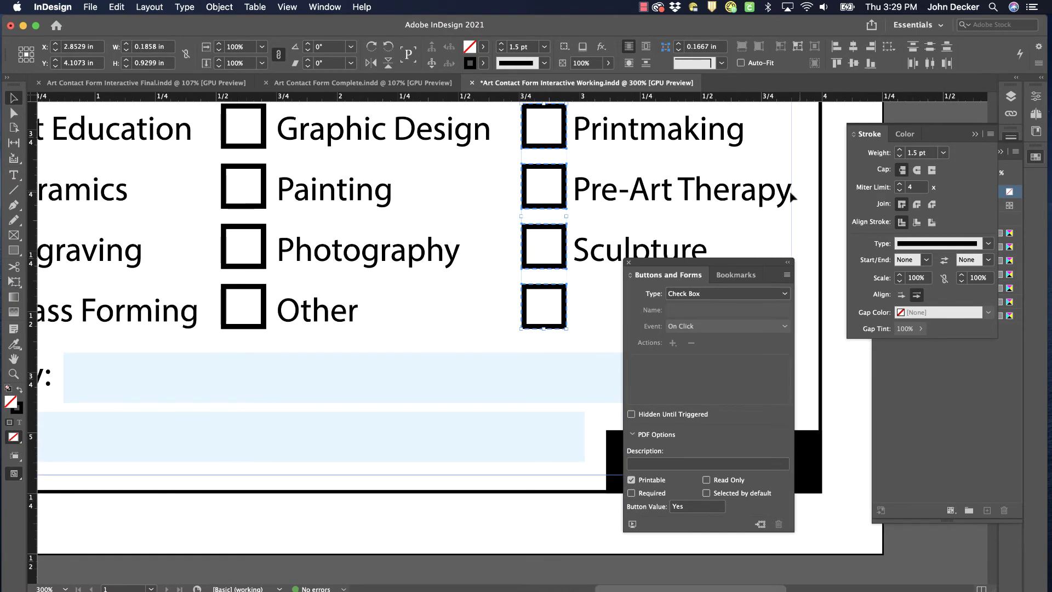
{"action": "left_click", "coordinate": [826, 179]}
{"action": "left_click", "coordinate": [557, 301]}
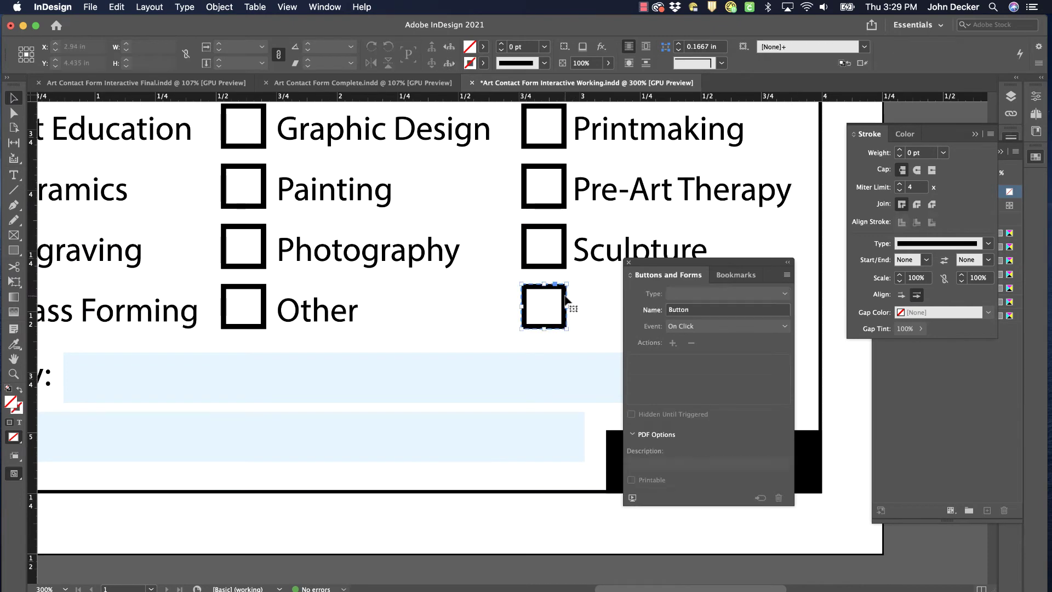
{"action": "left_click", "coordinate": [567, 300]}
{"action": "scroll", "coordinate": [566, 301], "scroll_direction": "left", "scroll_amount": 10}
{"action": "scroll", "coordinate": [566, 301], "scroll_direction": "down", "scroll_amount": 3}
{"action": "scroll", "coordinate": [566, 300], "scroll_direction": "up", "scroll_amount": 7}
{"action": "scroll", "coordinate": [566, 300], "scroll_direction": "right", "scroll_amount": 4}
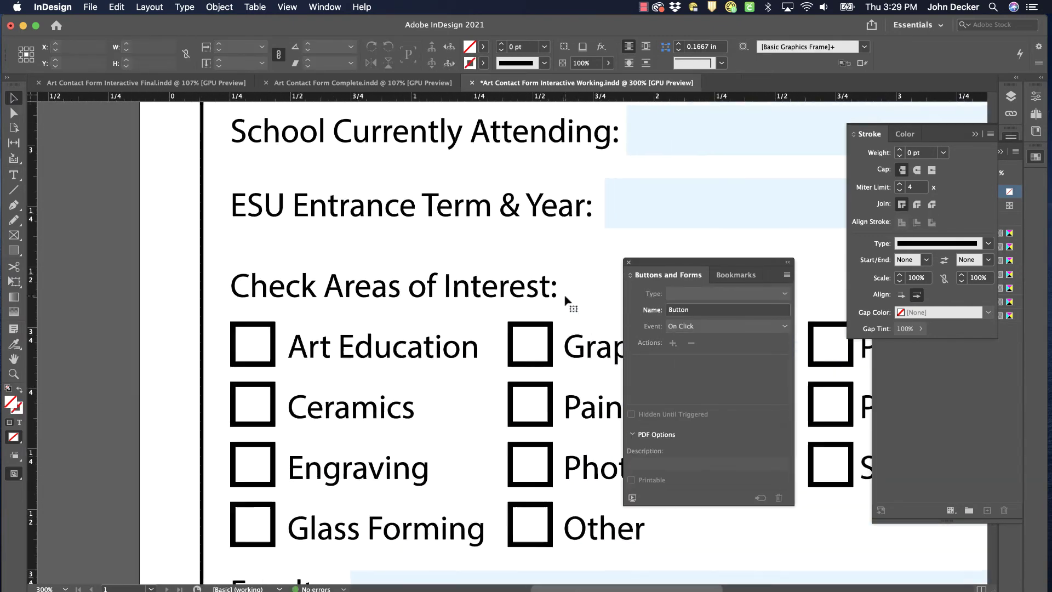
{"action": "scroll", "coordinate": [565, 299], "scroll_direction": "down", "scroll_amount": 1}
{"action": "scroll", "coordinate": [565, 300], "scroll_direction": "right", "scroll_amount": 2}
Rename the Ceramics check box ceramic and fit the whole page in view
{"action": "left_click", "coordinate": [250, 378]}
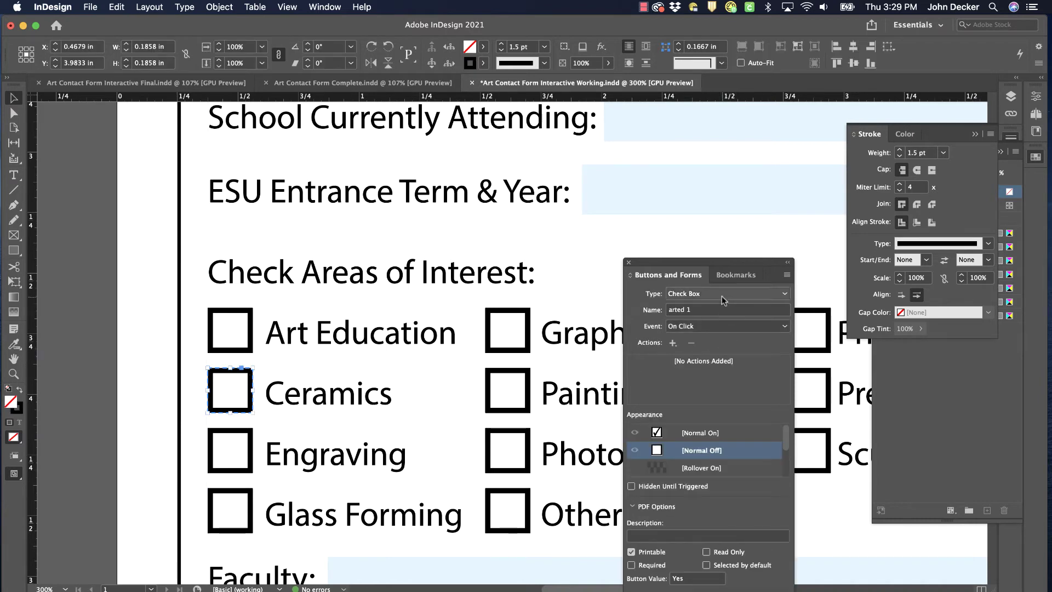
{"action": "left_click", "coordinate": [708, 310]}
{"action": "key", "text": "super+a"}
{"action": "type", "text": "e"}
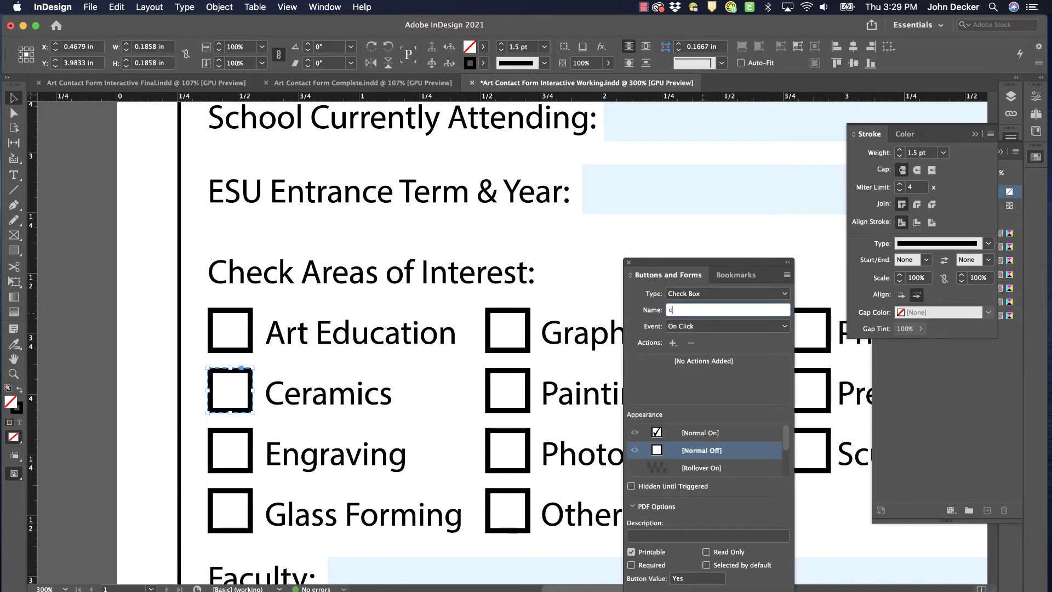
{"action": "type", "text": "erami"}
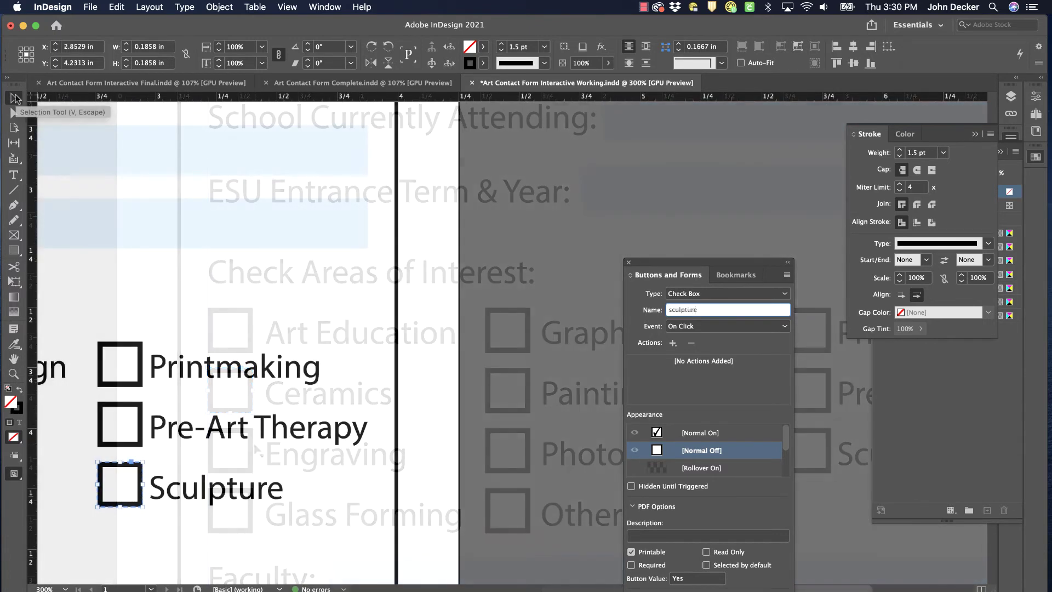
{"action": "left_click", "coordinate": [519, 159]}
{"action": "key", "text": "super+0"}
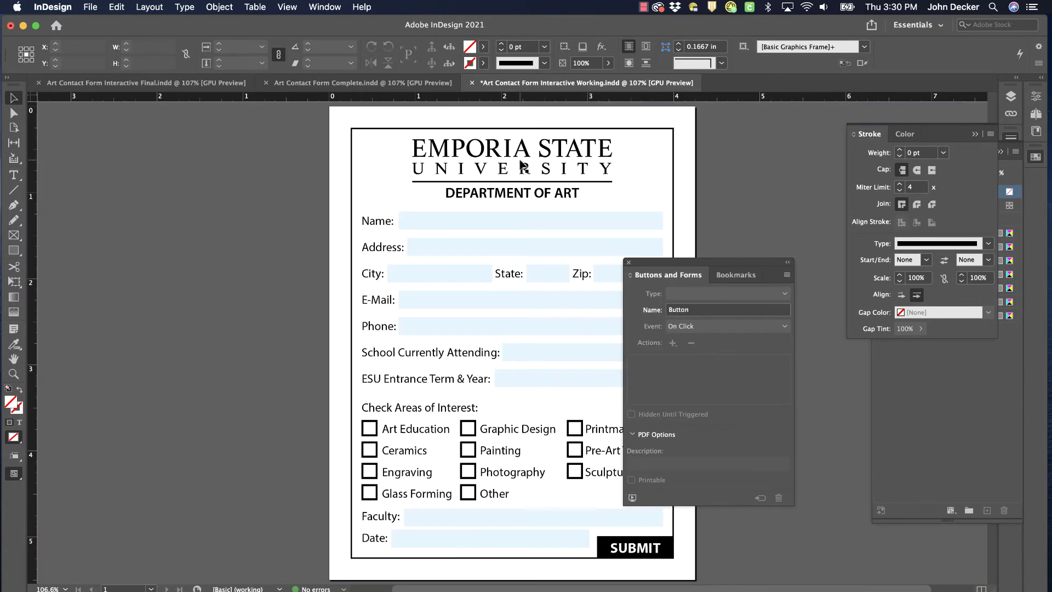
{"action": "scroll", "coordinate": [438, 175], "scroll_direction": "right", "scroll_amount": 3}
{"action": "scroll", "coordinate": [439, 175], "scroll_direction": "down", "scroll_amount": 2}
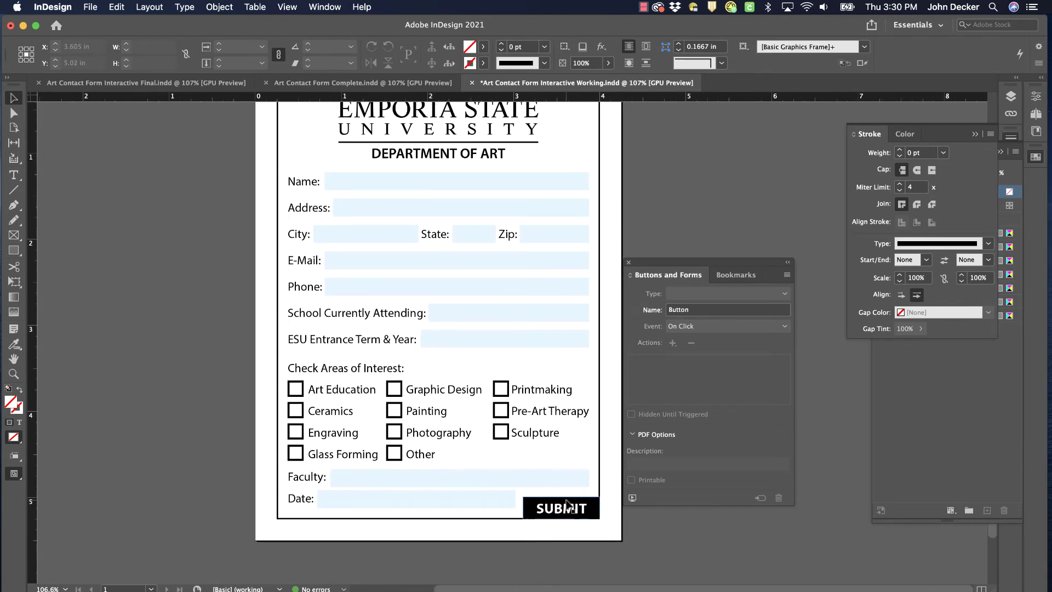
{"action": "left_click", "coordinate": [555, 509]}
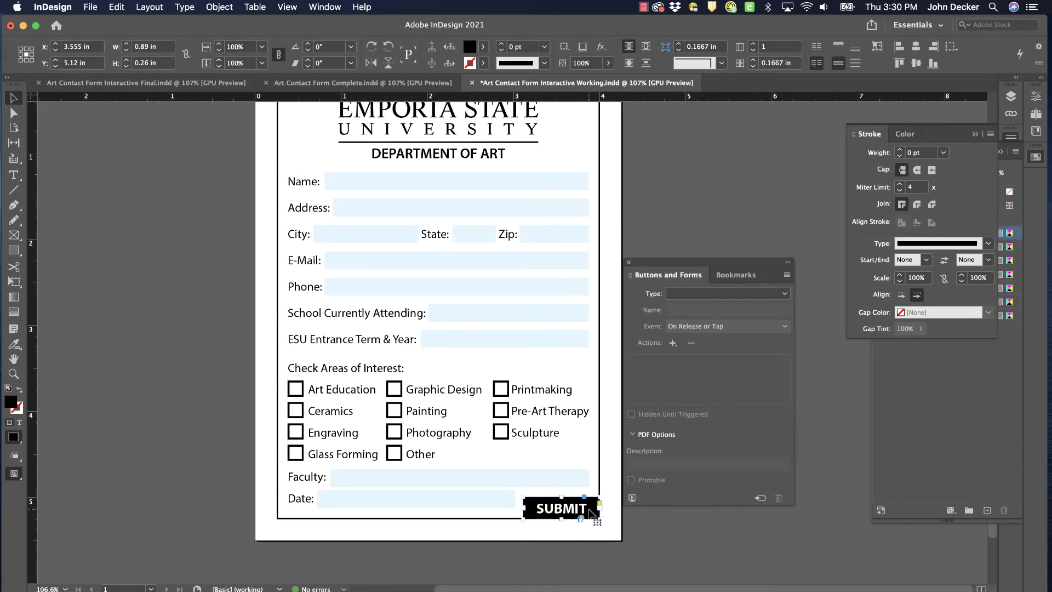
Make the SUBMIT graphic a Button named submit that triggers On Click
{"action": "left_click", "coordinate": [692, 299]}
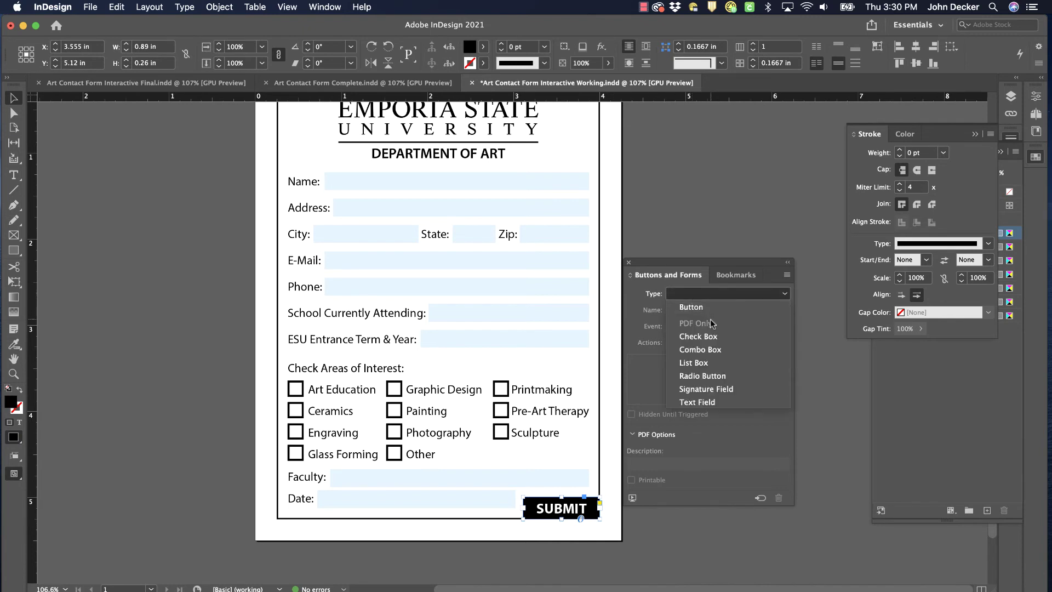
{"action": "left_click", "coordinate": [714, 309]}
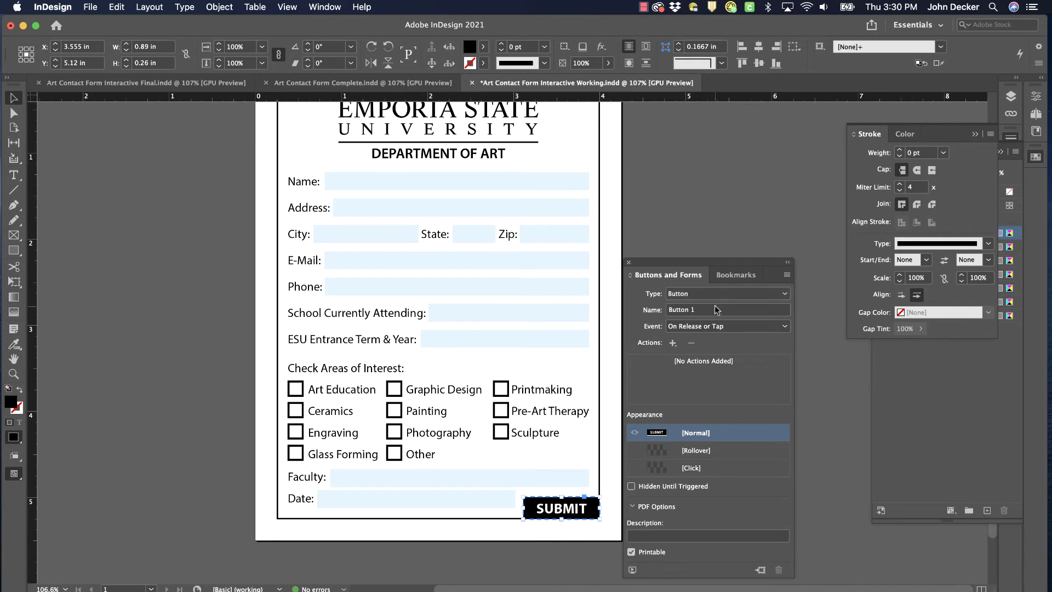
{"action": "triple_click", "coordinate": [716, 309]}
{"action": "type", "text": "subm"}
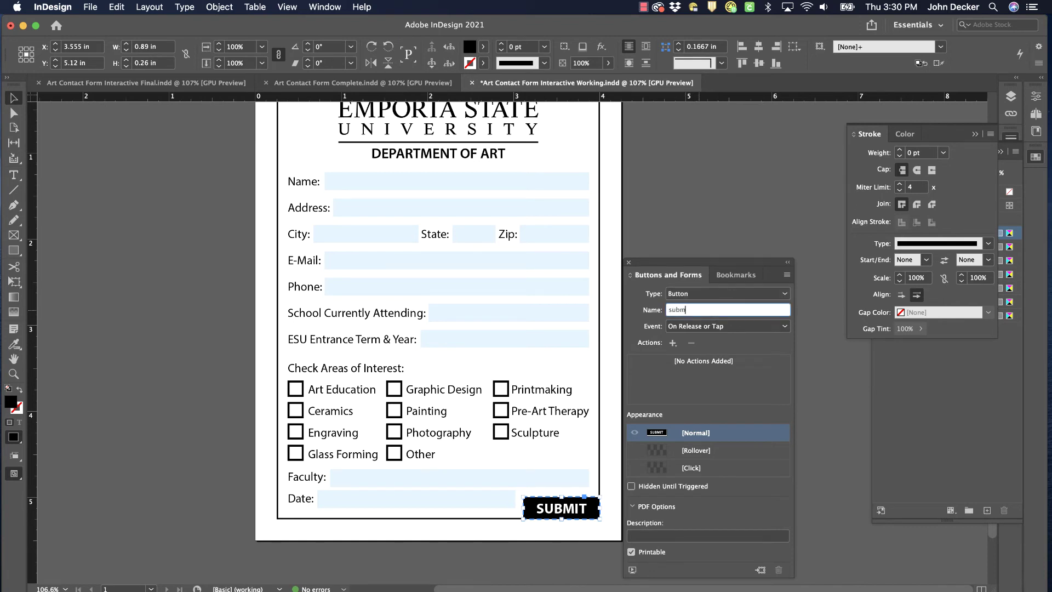
{"action": "type", "text": "it"}
{"action": "left_click", "coordinate": [717, 326]}
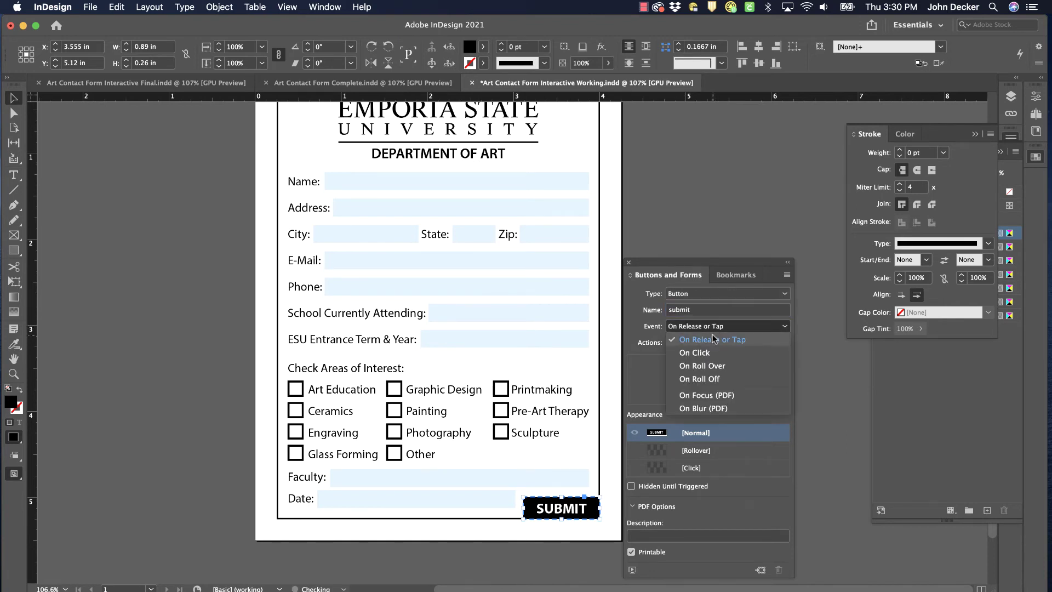
{"action": "left_click", "coordinate": [705, 352]}
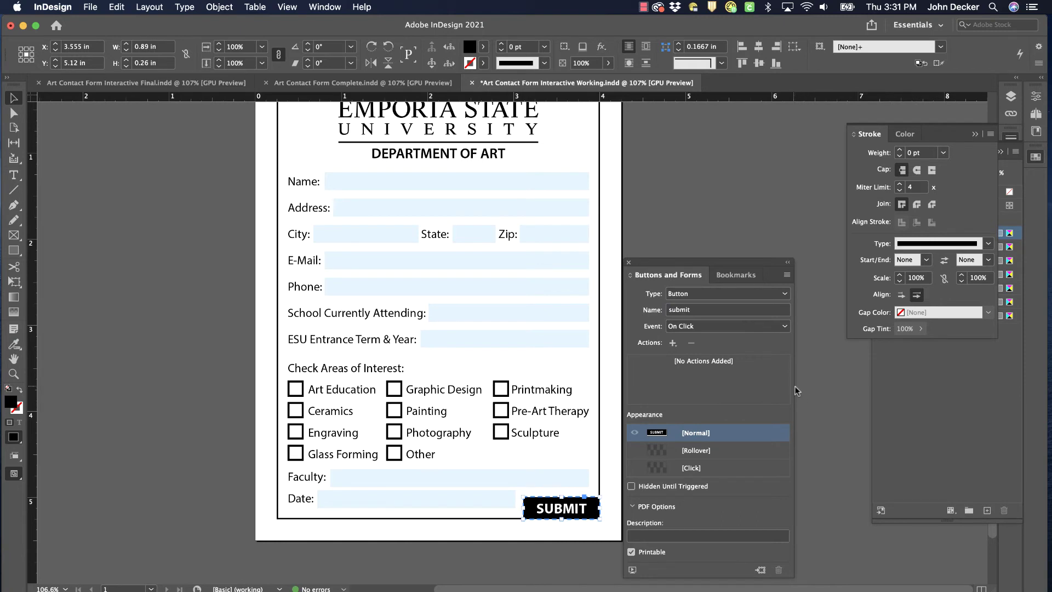
Add a Submit Form action and enter a mailto: e-mail address as its URL
{"action": "left_click", "coordinate": [673, 343]}
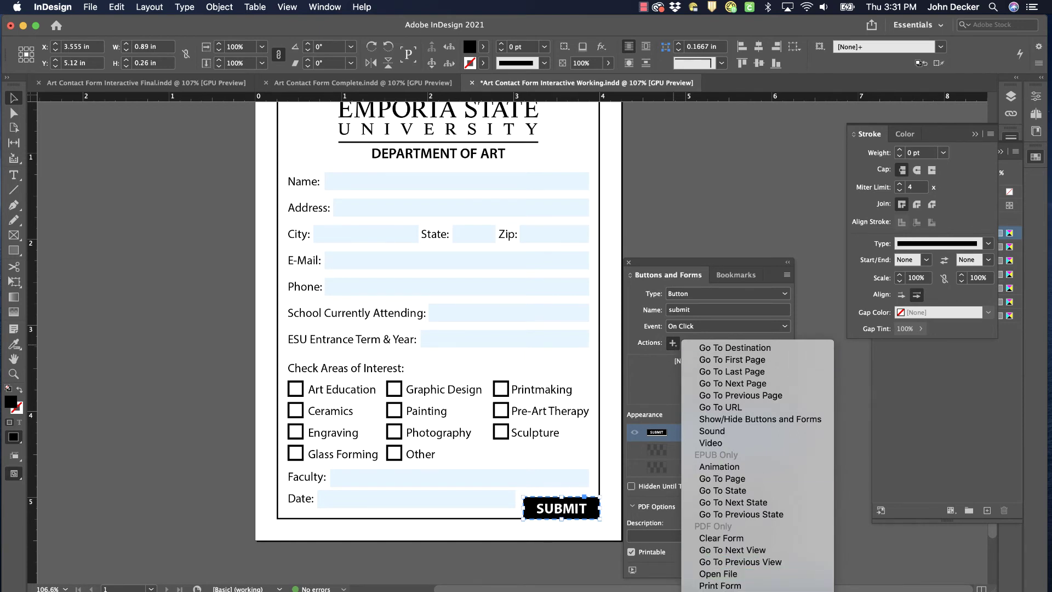
{"action": "left_click", "coordinate": [721, 587]}
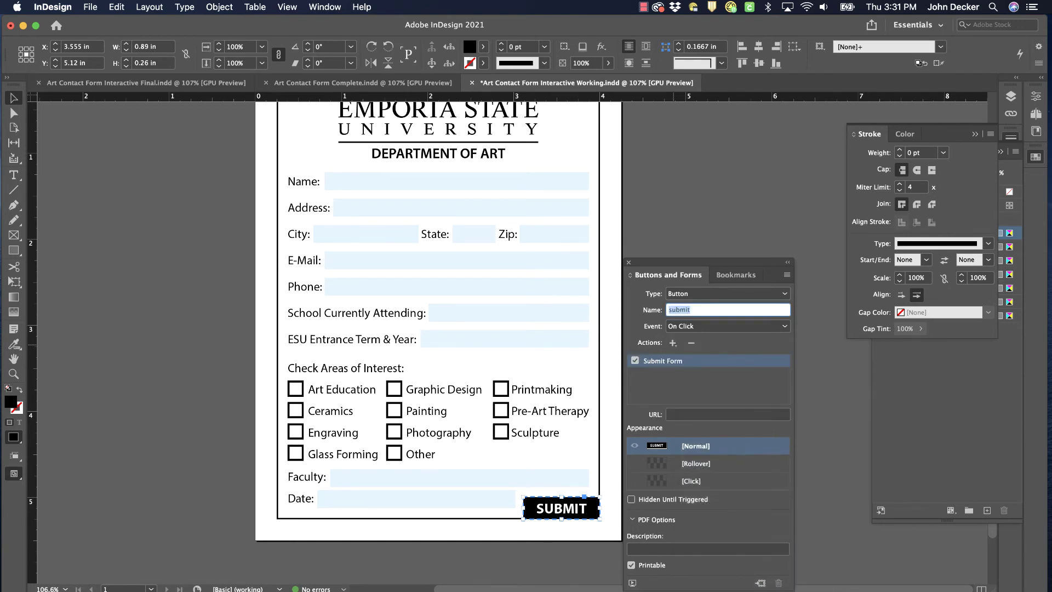
{"action": "left_click", "coordinate": [695, 416]}
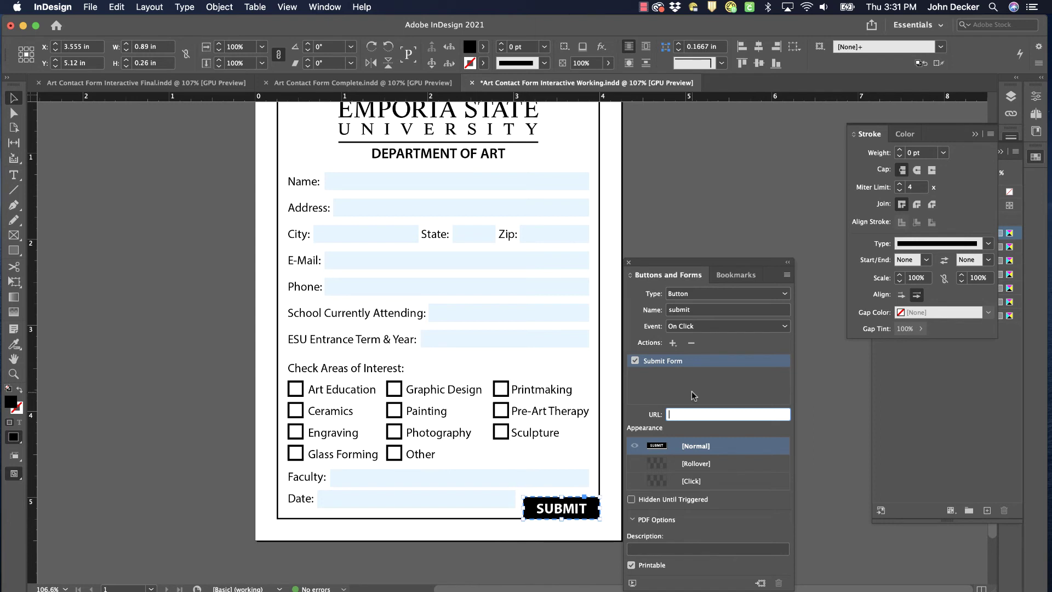
Save the form and export it as Adobe PDF (Interactive), replacing Art Contact Form Interactive Working.pdf
{"action": "left_click", "coordinate": [702, 186]}
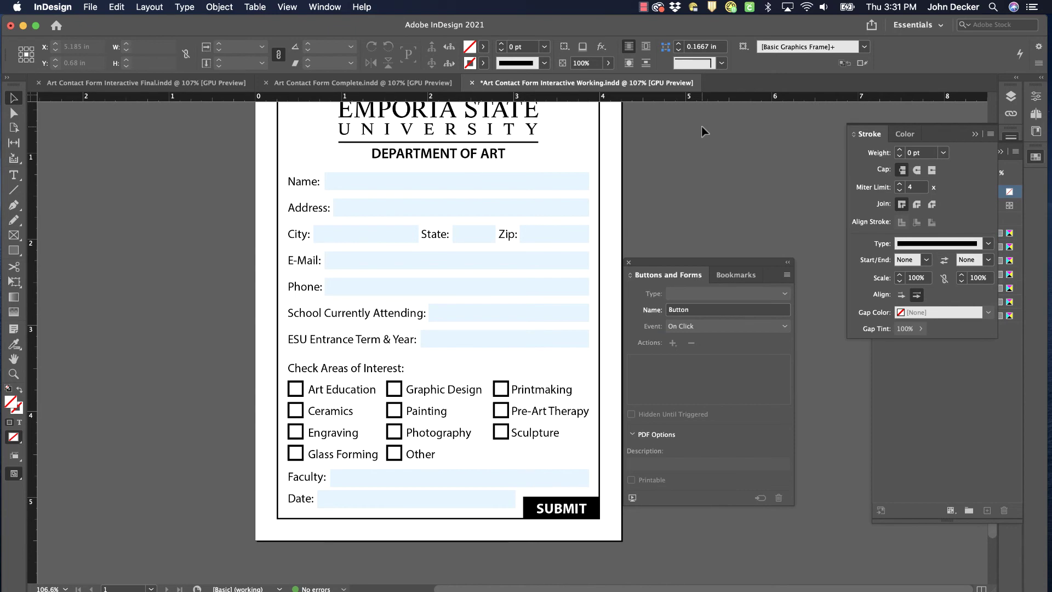
{"action": "key", "text": "super+s"}
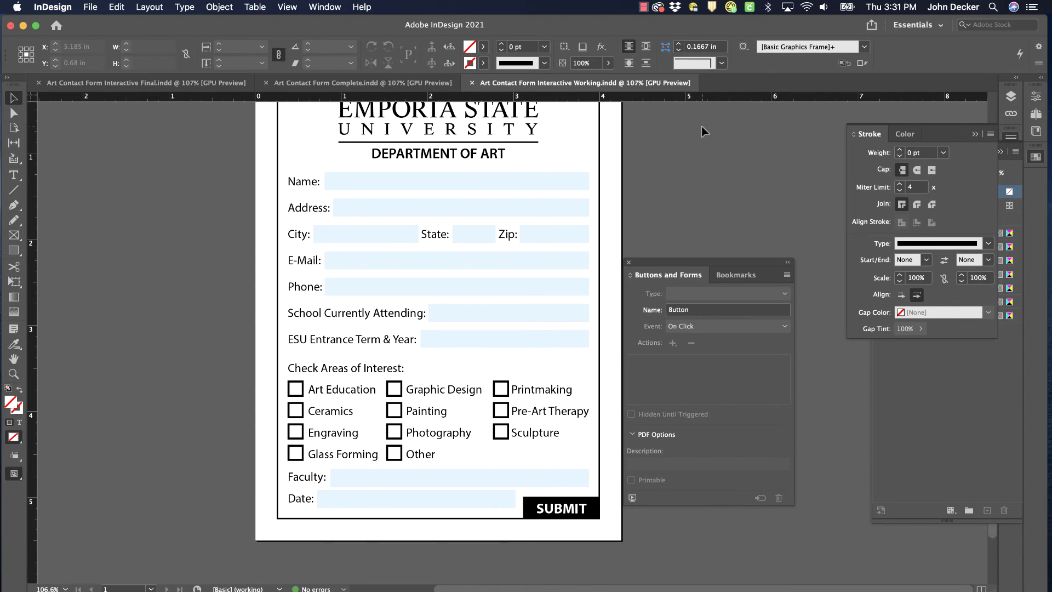
{"action": "left_click", "coordinate": [89, 8]}
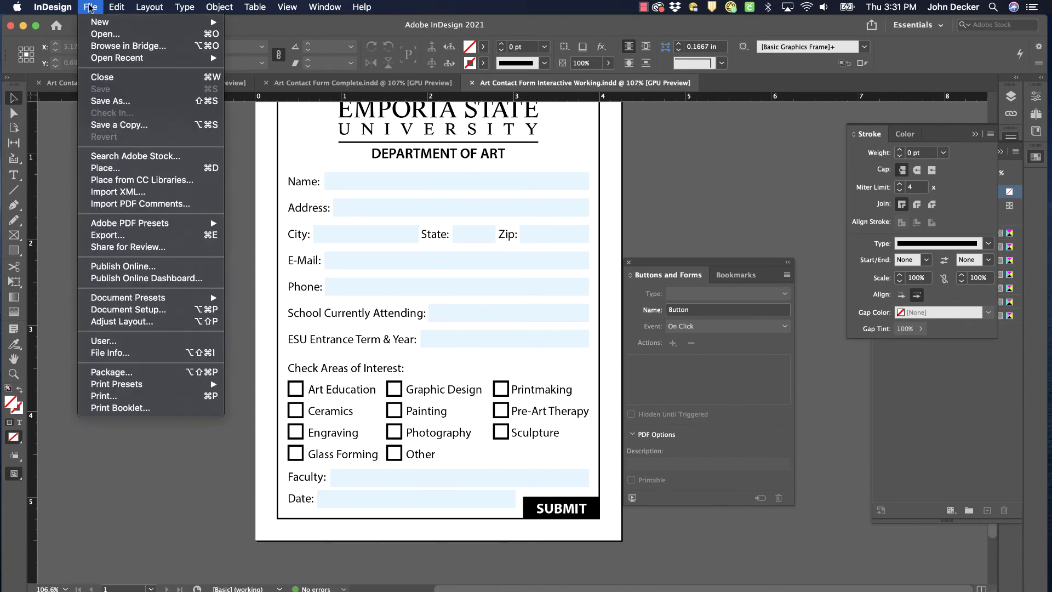
{"action": "left_click", "coordinate": [107, 236]}
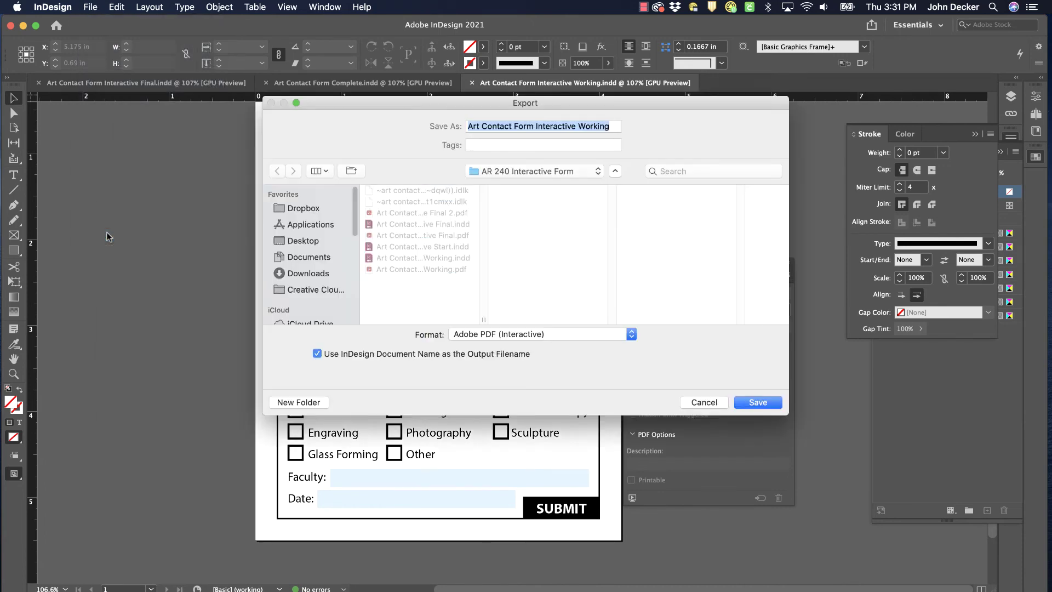
{"action": "left_click", "coordinate": [464, 334]}
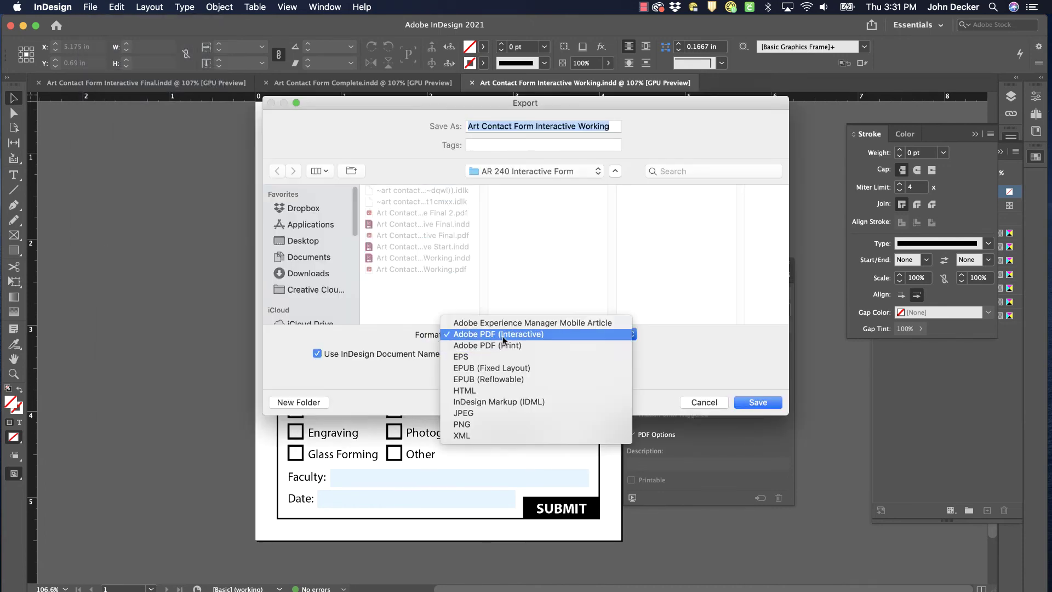
{"action": "left_click", "coordinate": [484, 336]}
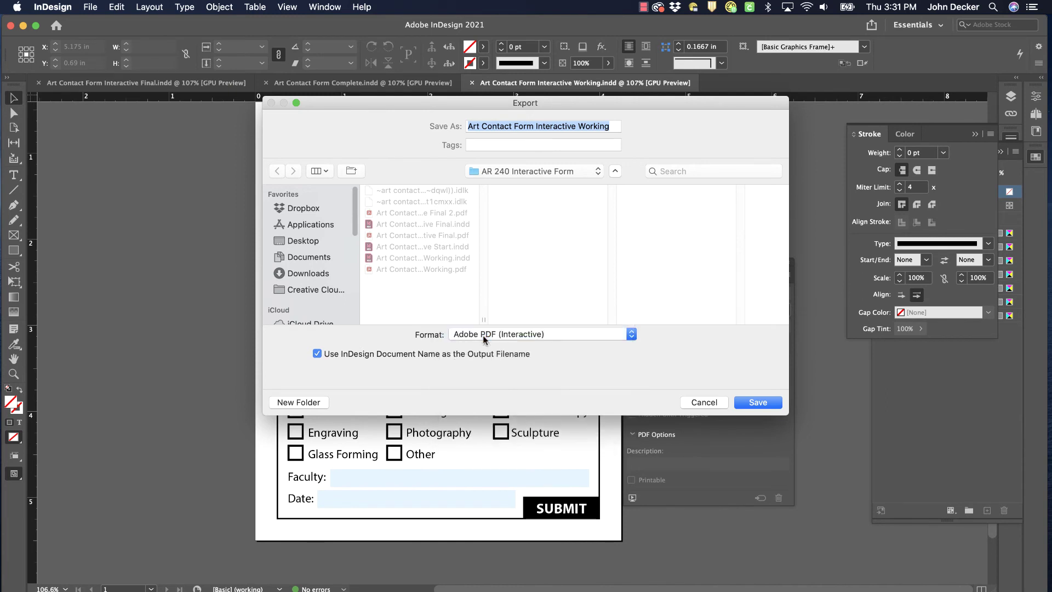
{"action": "left_click", "coordinate": [758, 403]}
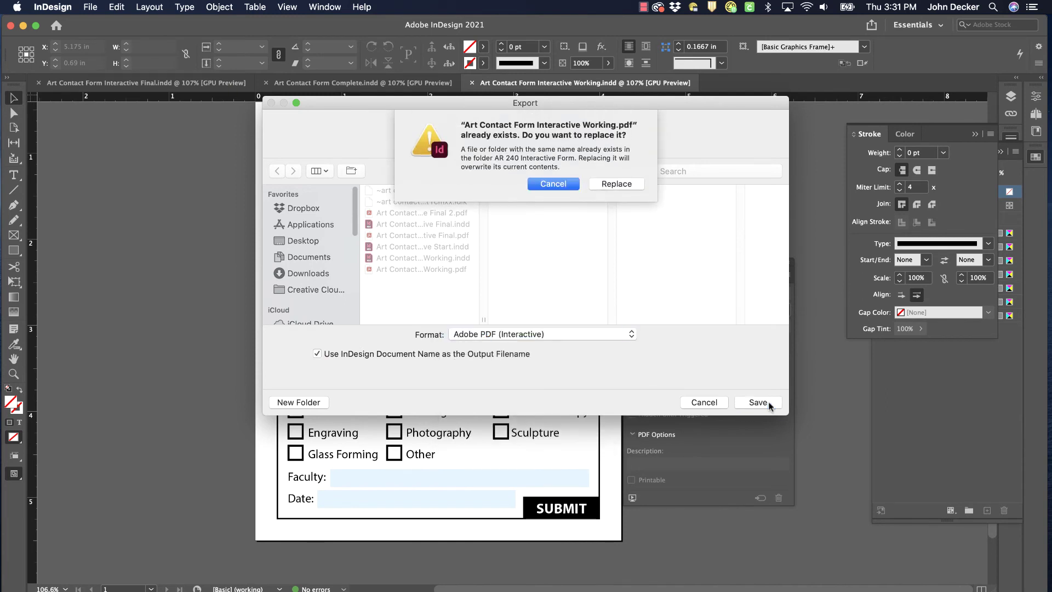
{"action": "left_click", "coordinate": [620, 184]}
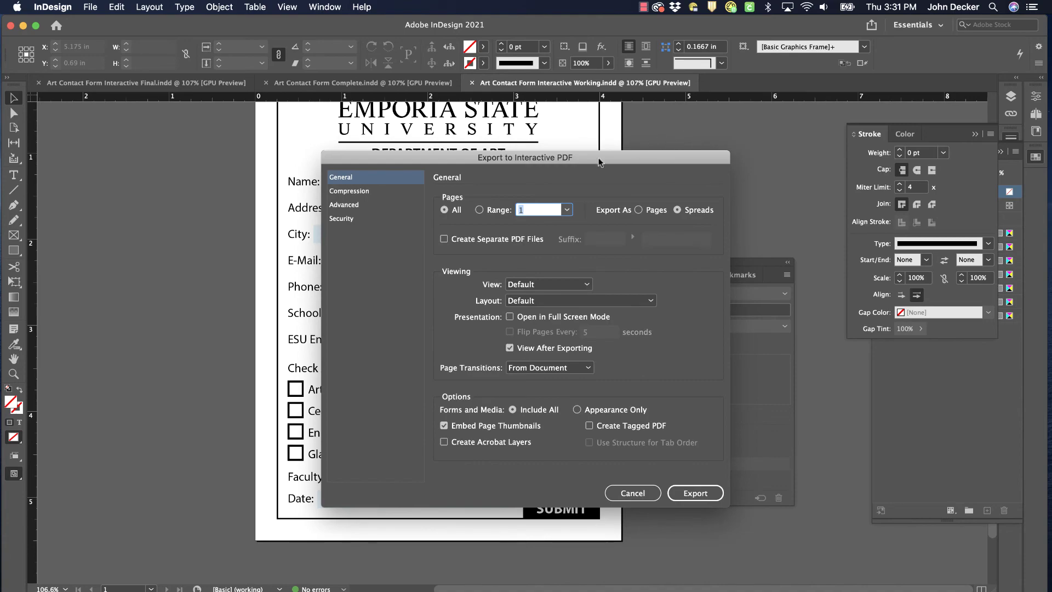
{"action": "left_click", "coordinate": [708, 497]}
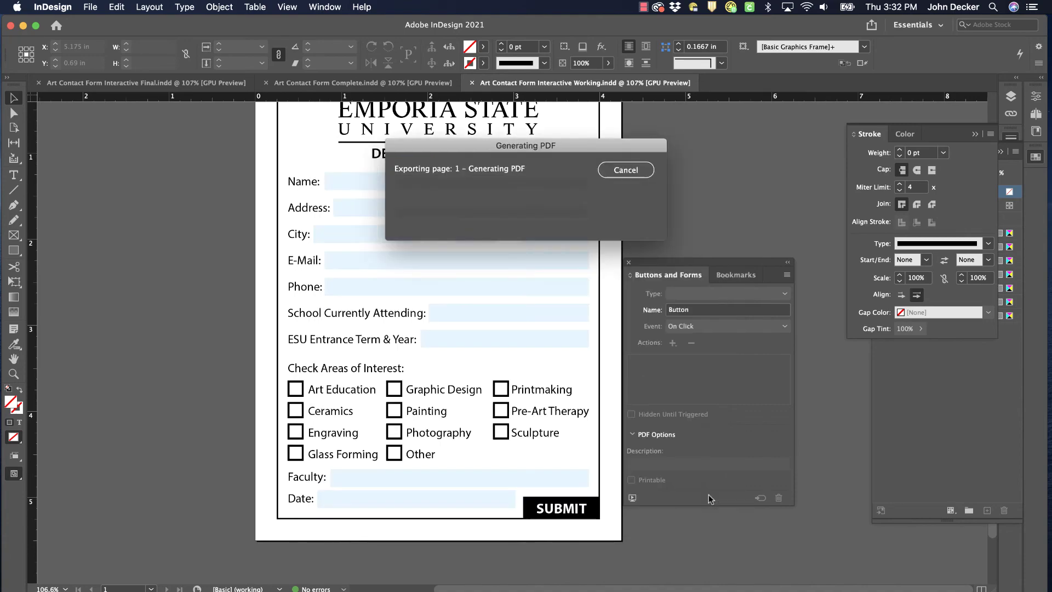
{"action": "key", "text": "super+0"}
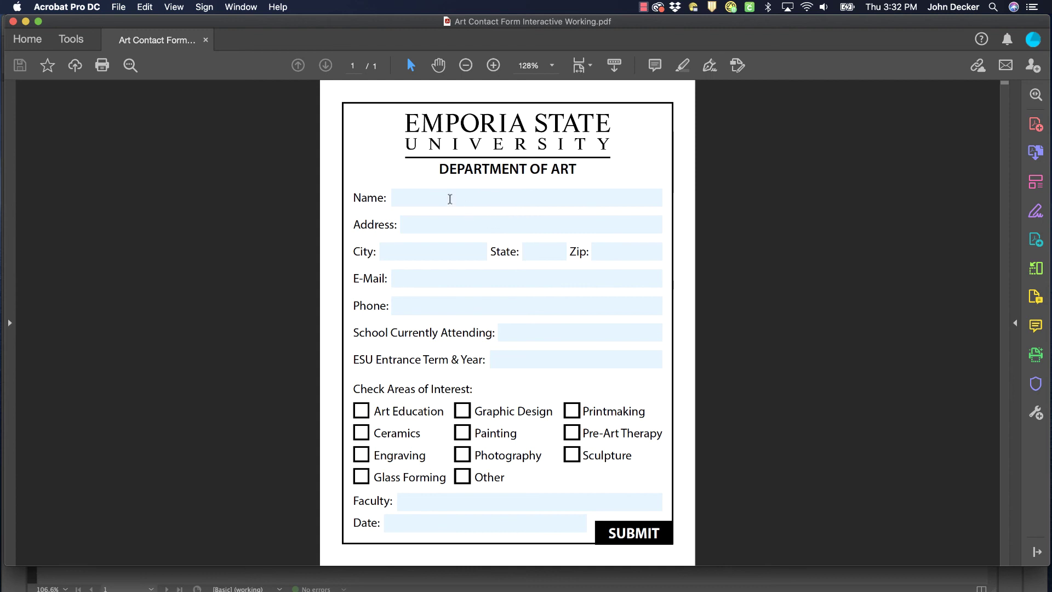
Fill the Name, Address, City, State, Zip, E-Mail and Phone fields with test text
{"action": "left_click", "coordinate": [430, 202]}
{"action": "type", "text": "fad"}
{"action": "left_click", "coordinate": [425, 225]}
{"action": "type", "text": "dfd"}
{"action": "left_click", "coordinate": [414, 247]}
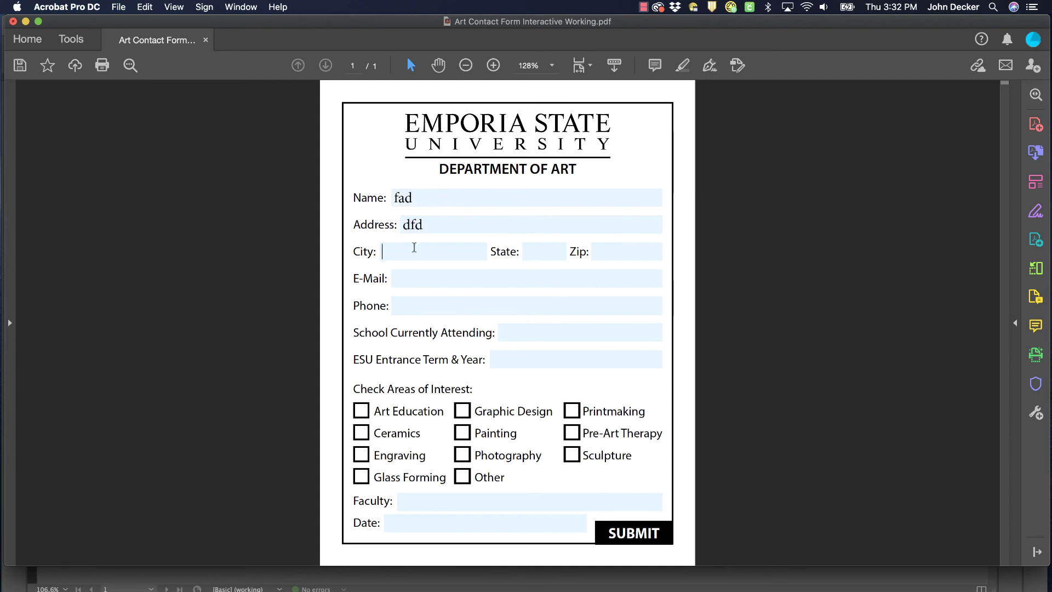
{"action": "type", "text": "afds"}
{"action": "left_click", "coordinate": [543, 250]}
{"action": "type", "text": "afdd"}
{"action": "left_click", "coordinate": [639, 257]}
{"action": "type", "text": "adfdf"}
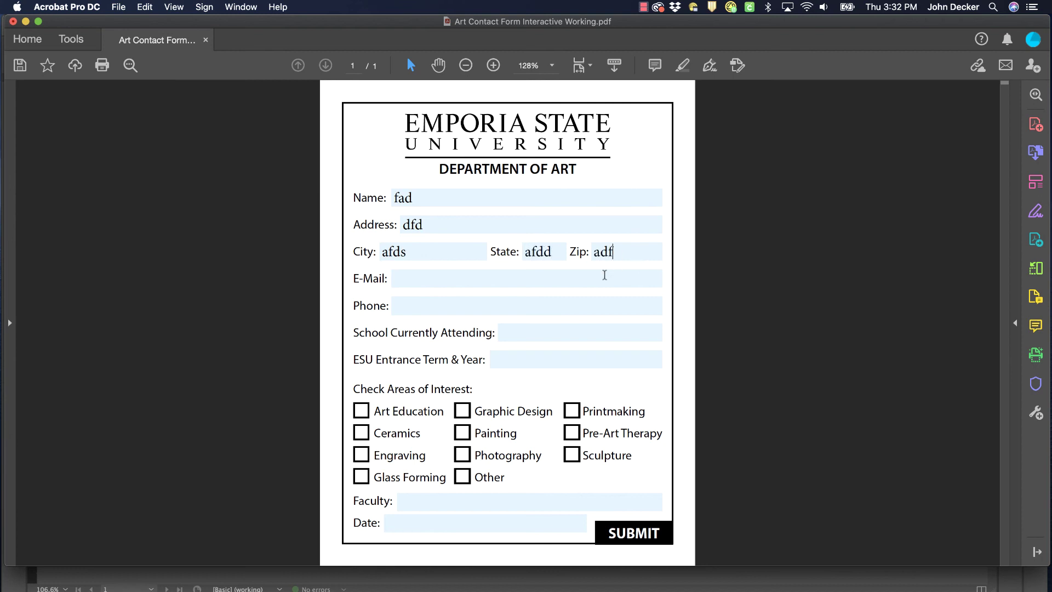
{"action": "left_click", "coordinate": [604, 274]}
{"action": "type", "text": "adfdf"}
{"action": "left_click", "coordinate": [572, 302]}
{"action": "type", "text": "afdf"}
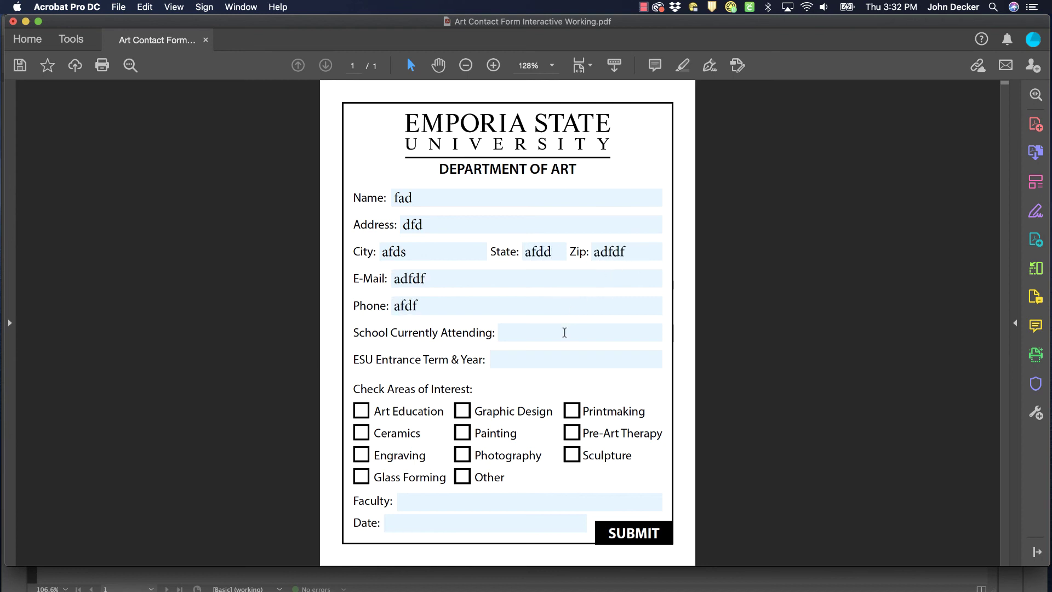
Fill the School, ESU Entrance Term & Year, Faculty and Date fields with test text
{"action": "left_click", "coordinate": [567, 330]}
{"action": "type", "text": "adfd"}
{"action": "left_click", "coordinate": [548, 356]}
{"action": "type", "text": "afdf"}
{"action": "left_click", "coordinate": [437, 505]}
{"action": "type", "text": "adfdsa"}
{"action": "left_click", "coordinate": [433, 529]}
{"action": "type", "text": "adfdf"}
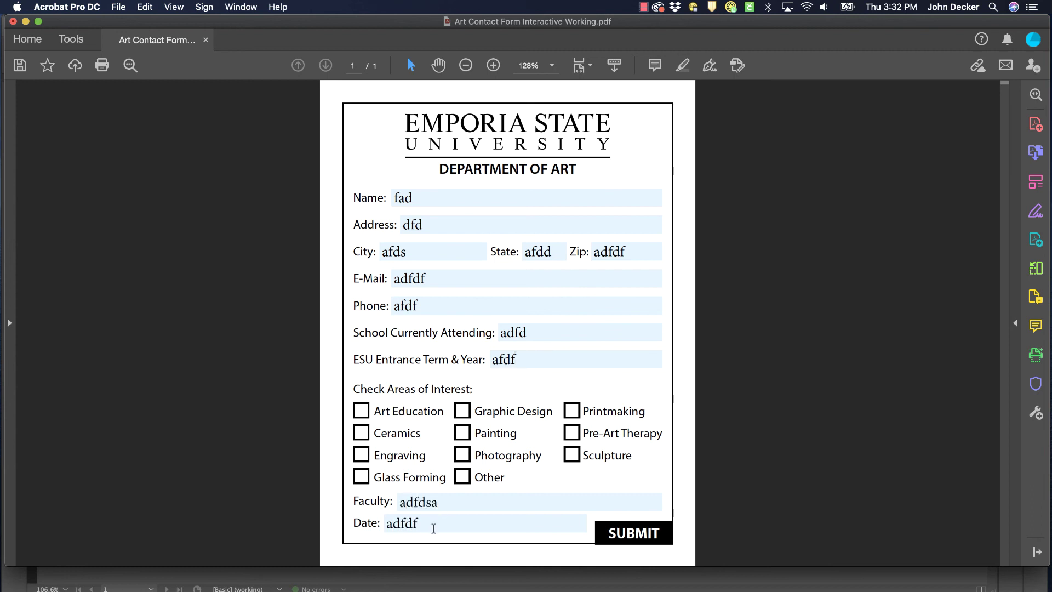
Tick all eleven Areas of Interest check boxes and test the SUBMIT button
{"action": "left_click", "coordinate": [363, 413]}
{"action": "left_click", "coordinate": [362, 436]}
{"action": "left_click", "coordinate": [362, 458]}
{"action": "left_click", "coordinate": [361, 478]}
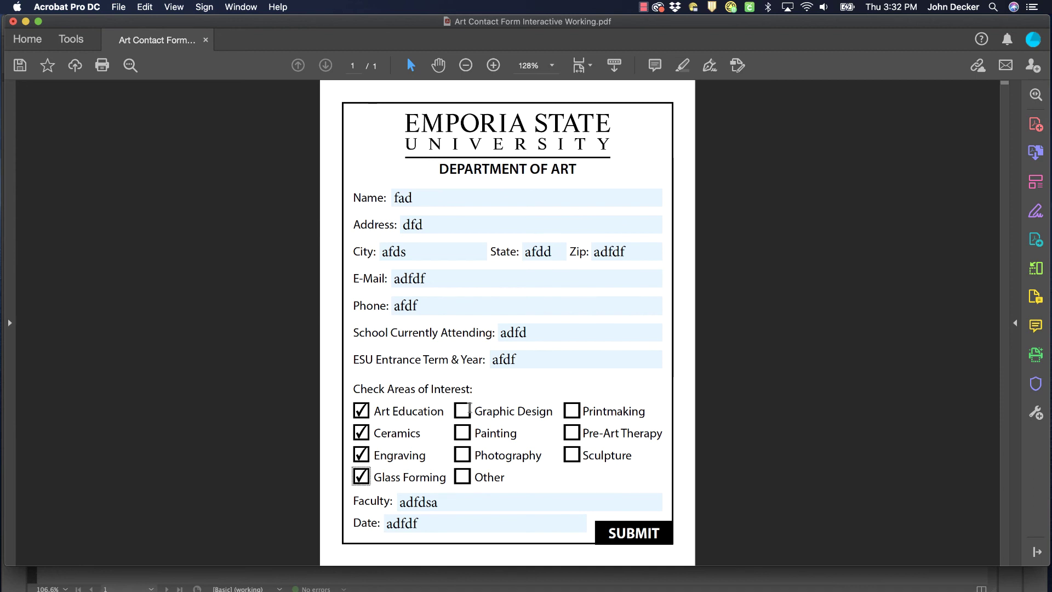
{"action": "left_click", "coordinate": [464, 413]}
{"action": "left_click", "coordinate": [463, 434]}
{"action": "left_click", "coordinate": [464, 460]}
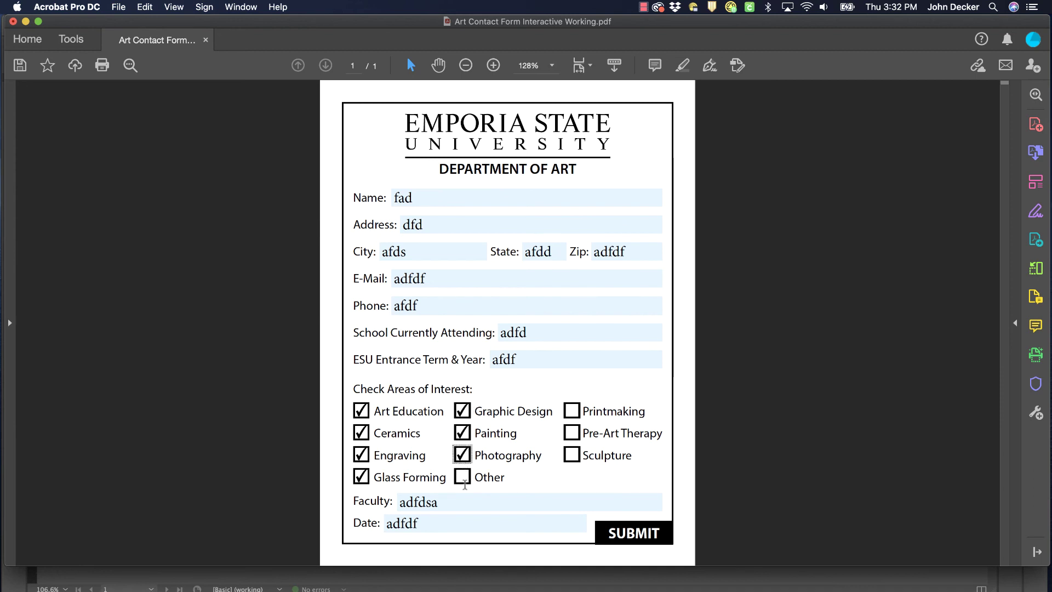
{"action": "left_click", "coordinate": [463, 477]}
{"action": "left_click", "coordinate": [572, 411]}
{"action": "left_click", "coordinate": [572, 433]}
{"action": "left_click", "coordinate": [572, 455]}
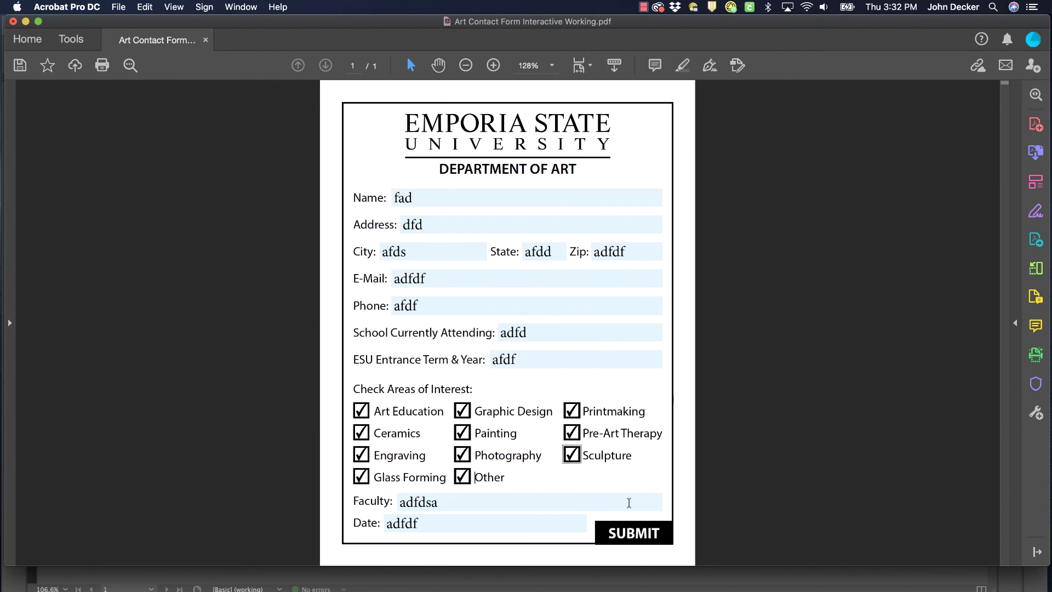
{"action": "left_click", "coordinate": [630, 532]}
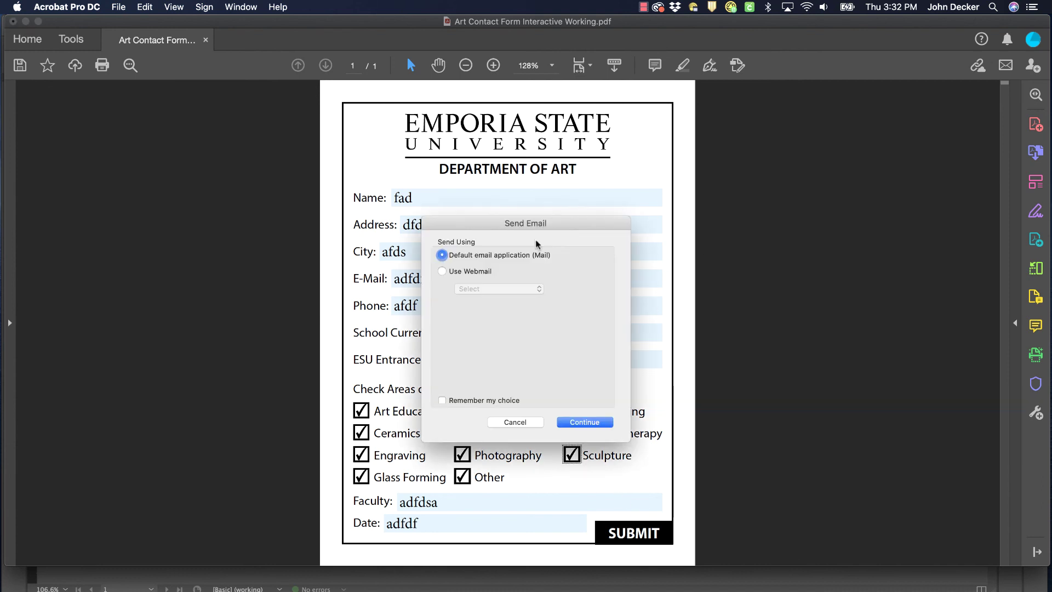
Cancel the email submission, dismiss the alert, and minimize Acrobat
{"action": "left_click", "coordinate": [525, 426]}
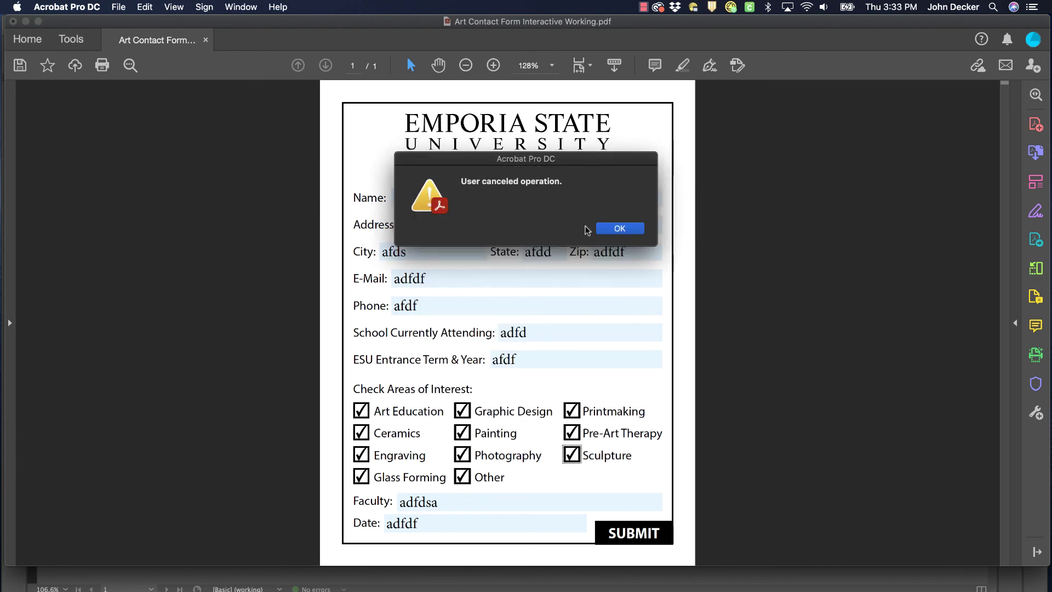
{"action": "left_click", "coordinate": [602, 229]}
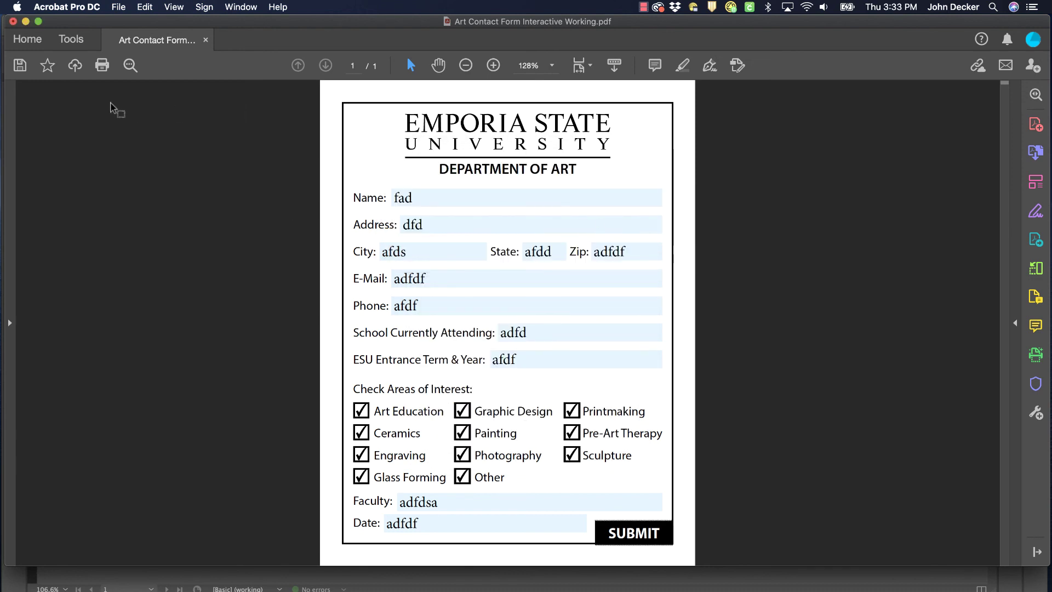
{"action": "left_click", "coordinate": [25, 22]}
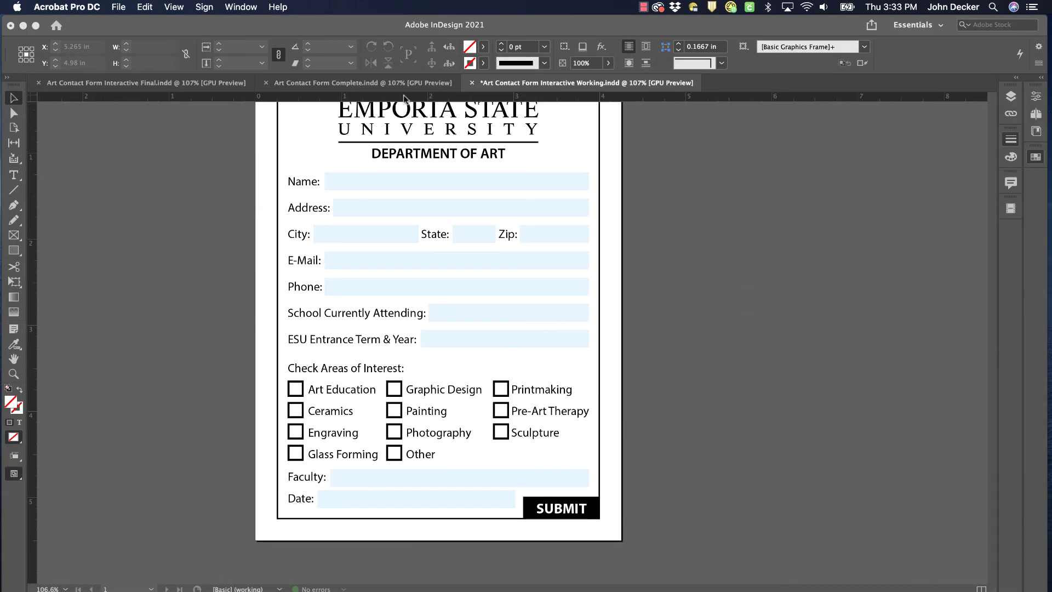
Bring InDesign forward, view the Art Contact Form Complete document, then return to the working form
{"action": "left_click", "coordinate": [528, 87]}
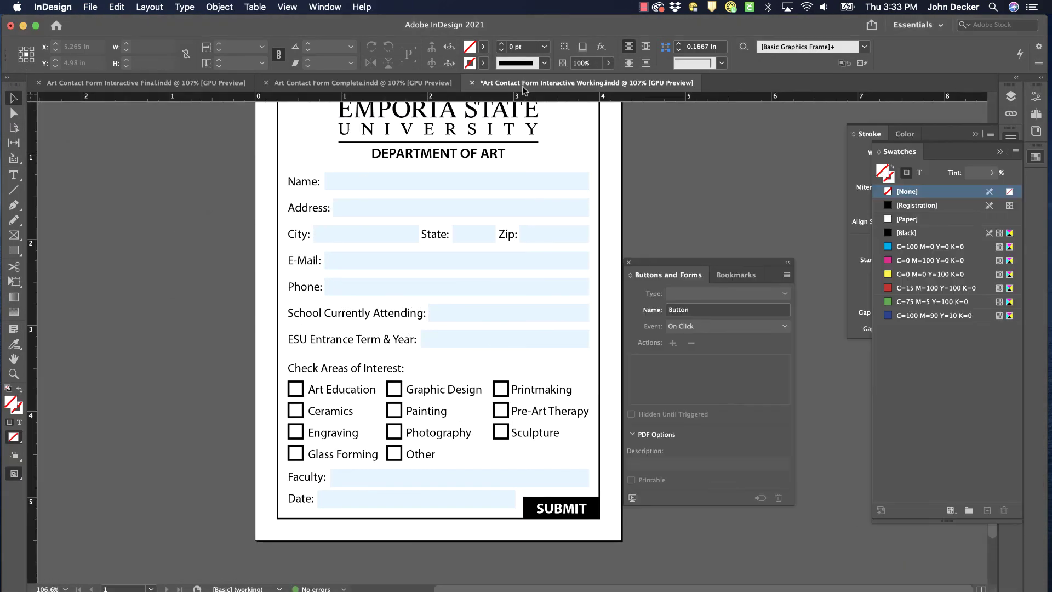
{"action": "left_click", "coordinate": [402, 88]}
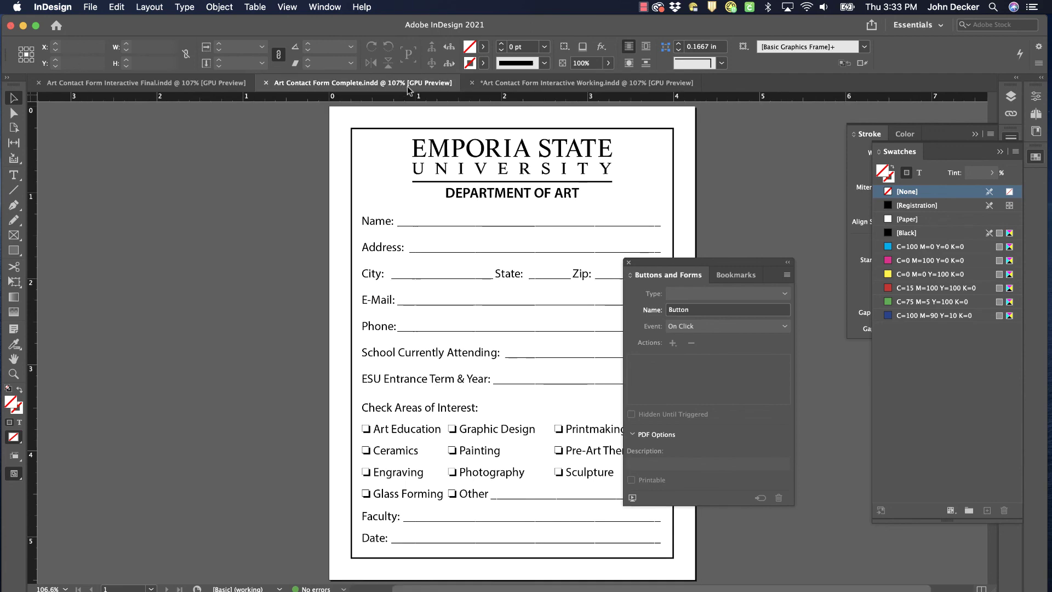
{"action": "left_click", "coordinate": [528, 87]}
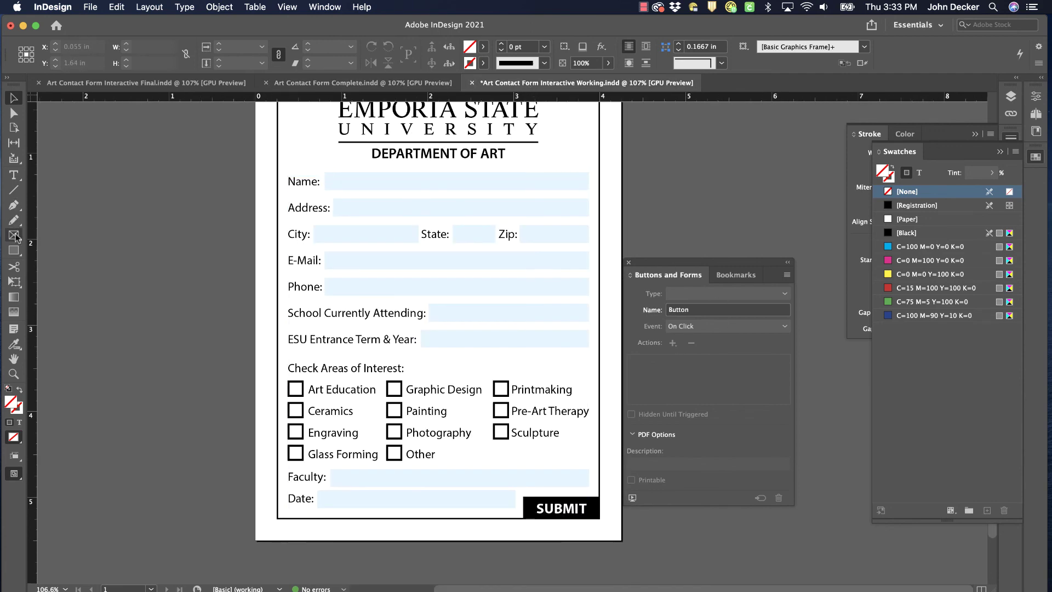
Draw an empty 1.08 × 0.58 in rectangle frame on the pasteboard left of the page
{"action": "left_click", "coordinate": [13, 250]}
{"action": "left_click_drag", "start_coordinate": [84, 226], "coordinate": [177, 276]}
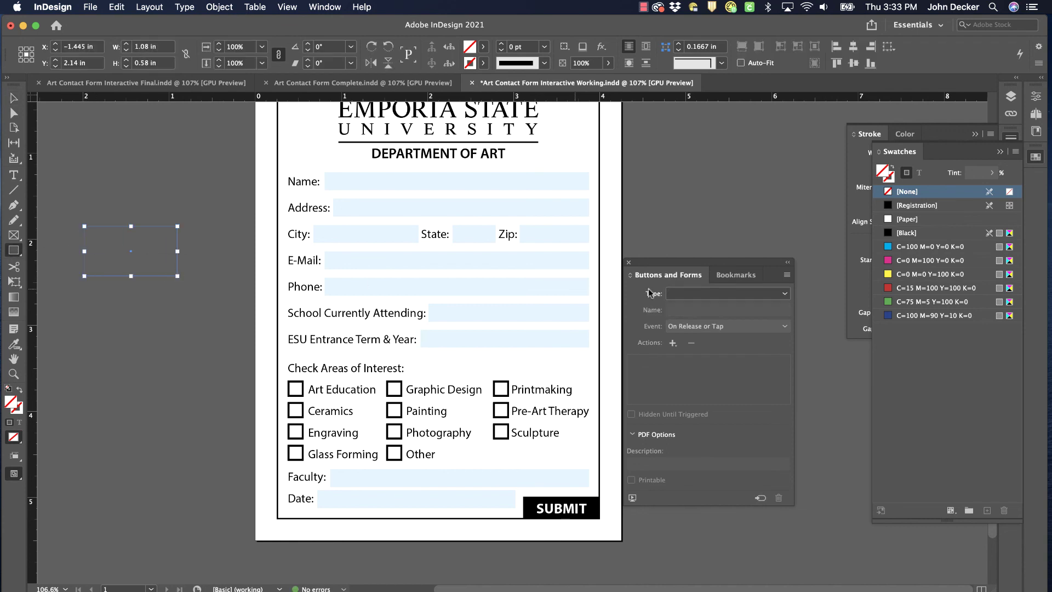
{"action": "left_click", "coordinate": [681, 296]}
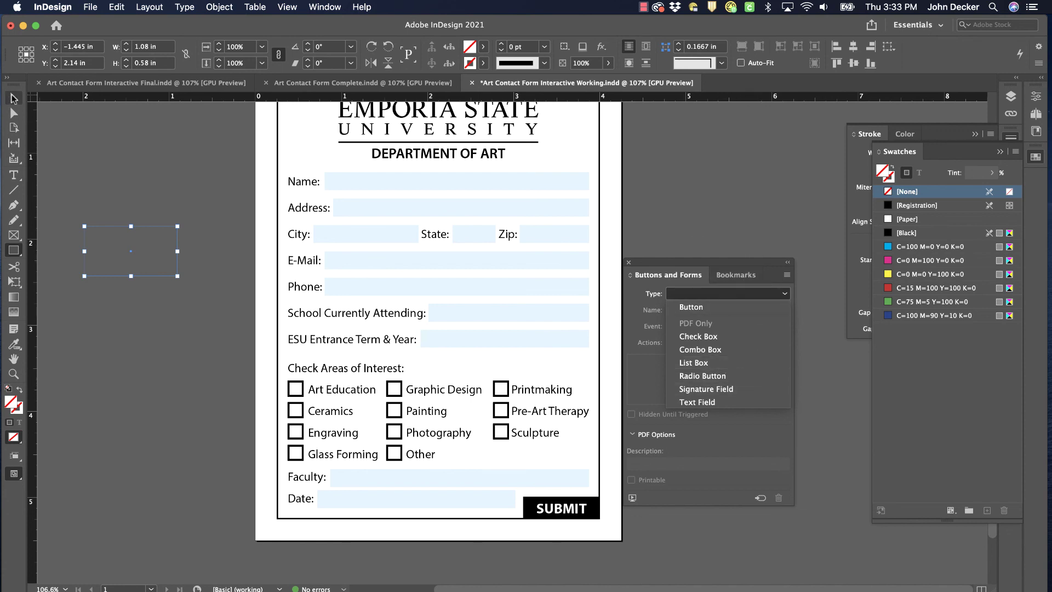
{"action": "left_click", "coordinate": [13, 97]}
{"action": "left_click", "coordinate": [127, 189]}
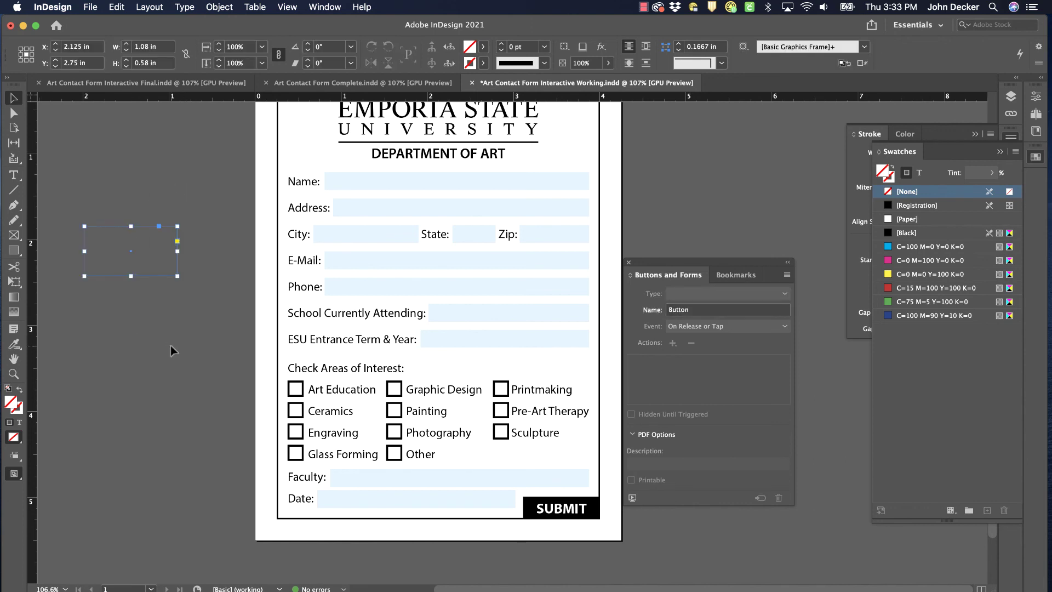